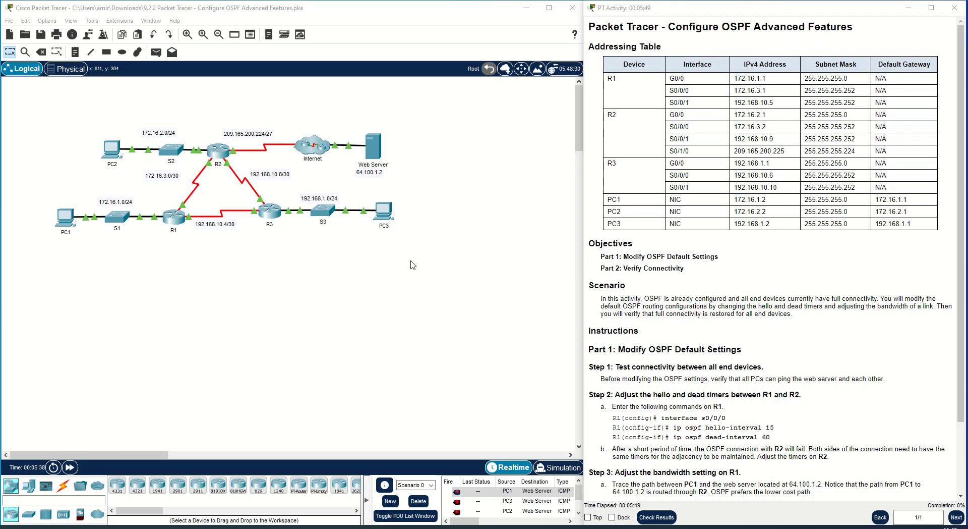
- Copy the web server's IPv4 address from its IP configuration, leaving the address as it is
{"action": "scroll", "coordinate": [677, 298], "scroll_direction": "down", "scroll_amount": 1}
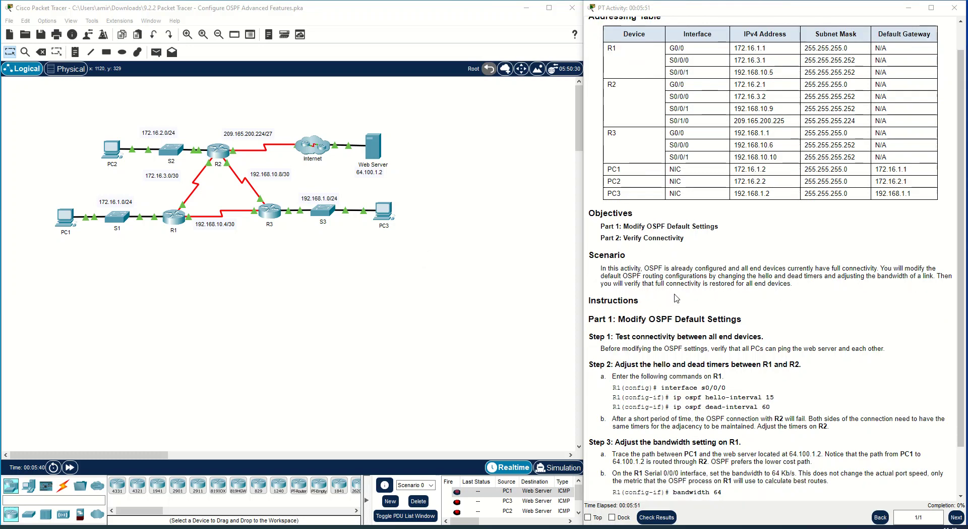
{"action": "scroll", "coordinate": [676, 300], "scroll_direction": "down", "scroll_amount": 1}
{"action": "scroll", "coordinate": [653, 302], "scroll_direction": "down", "scroll_amount": 1}
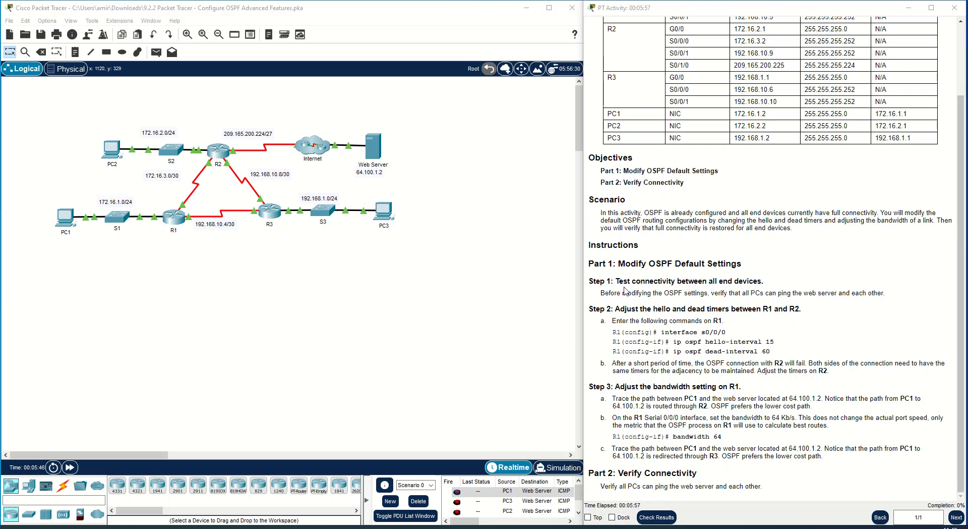
{"action": "left_click", "coordinate": [377, 143]}
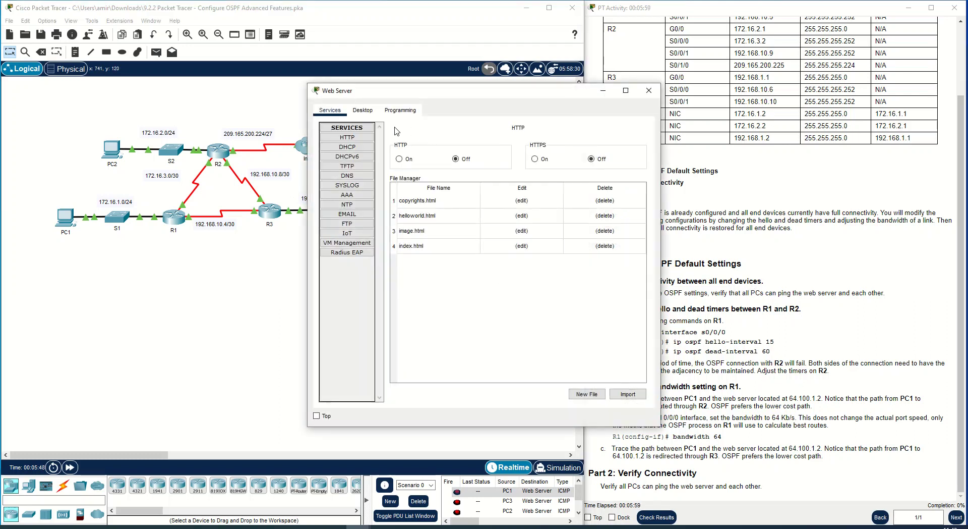
{"action": "left_click", "coordinate": [363, 111]}
{"action": "left_click", "coordinate": [367, 144]}
{"action": "left_click_drag", "start_coordinate": [473, 168], "coordinate": [432, 169]}
{"action": "right_click", "coordinate": [435, 170]}
{"action": "left_click", "coordinate": [454, 217]}
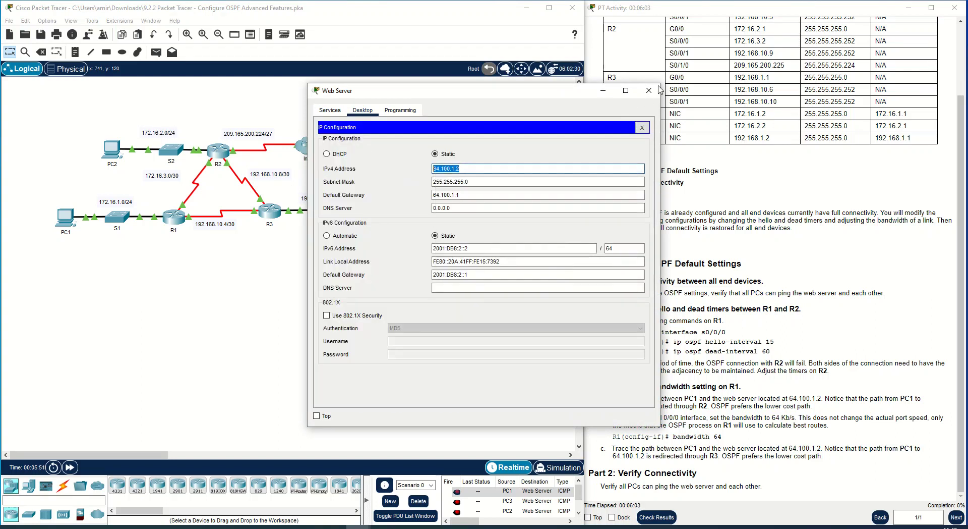
{"action": "left_click", "coordinate": [659, 83]}
{"action": "left_click", "coordinate": [475, 93]}
{"action": "left_click", "coordinate": [649, 91]}
- Ping the web server at 64.100.1.2 from PC1's command prompt, fast-forwarding the network time, and close PC1
{"action": "left_click", "coordinate": [66, 217]}
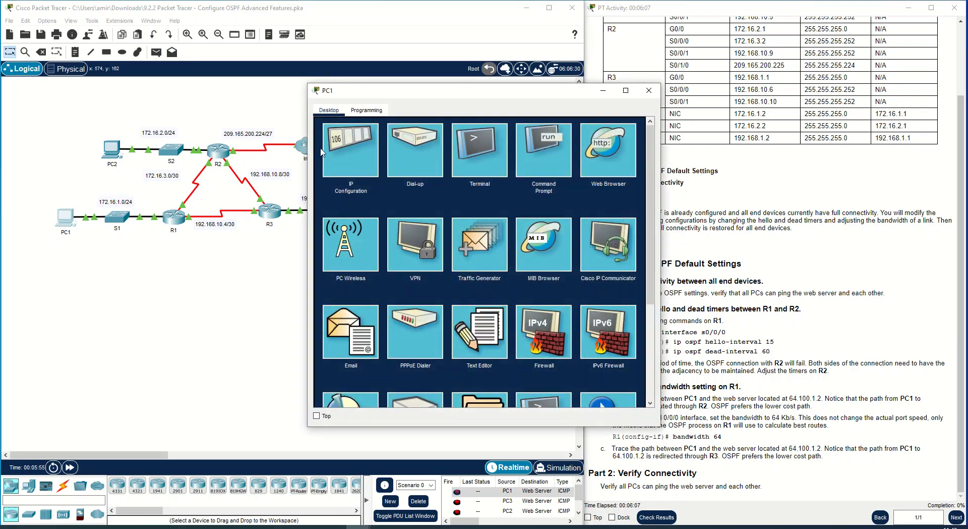
{"action": "left_click", "coordinate": [524, 158]}
{"action": "type", "text": "ping"}
{"action": "right_click", "coordinate": [417, 171]}
{"action": "left_click", "coordinate": [427, 188]}
{"action": "key", "text": "Return"}
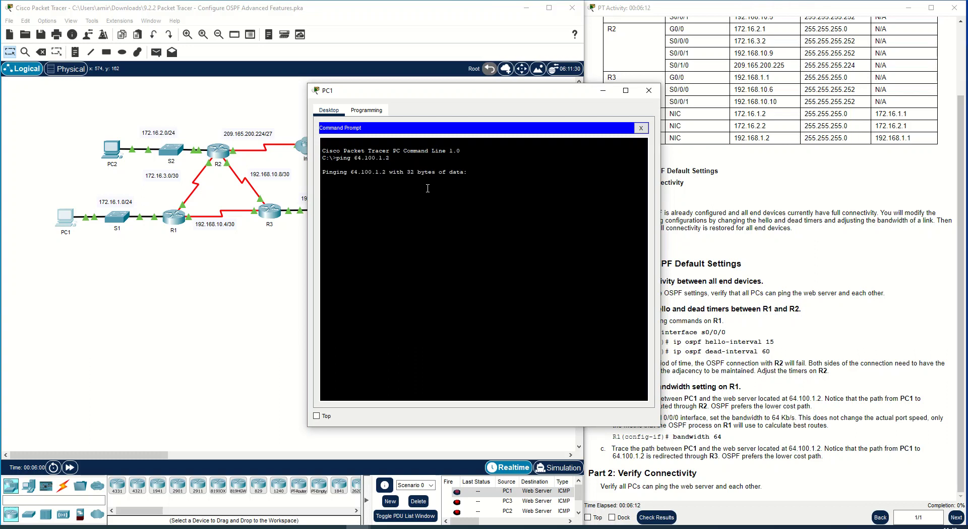
{"action": "left_click", "coordinate": [69, 468]}
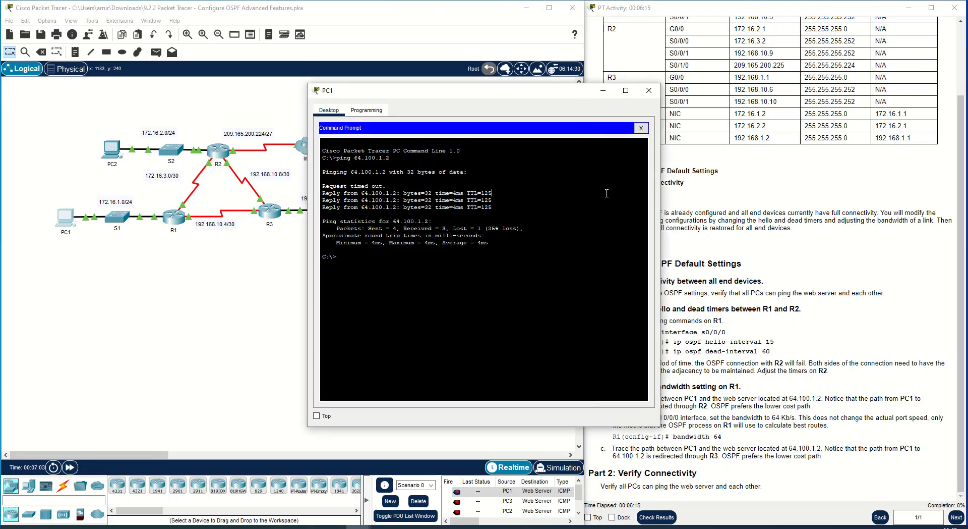
{"action": "left_click_drag", "start_coordinate": [353, 90], "coordinate": [639, 79]}
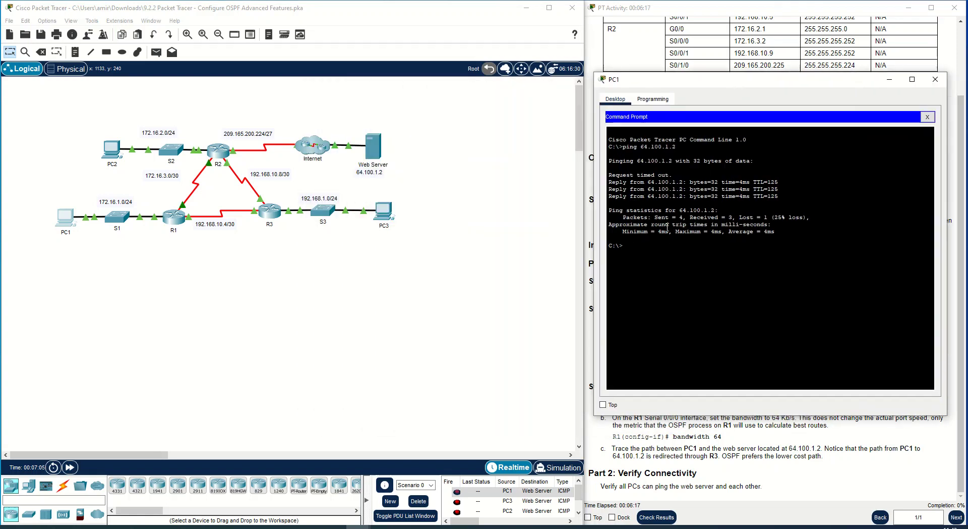
{"action": "left_click", "coordinate": [936, 79]}
- Ping the web server at 64.100.1.2 from PC2's command prompt
{"action": "left_click", "coordinate": [112, 150]}
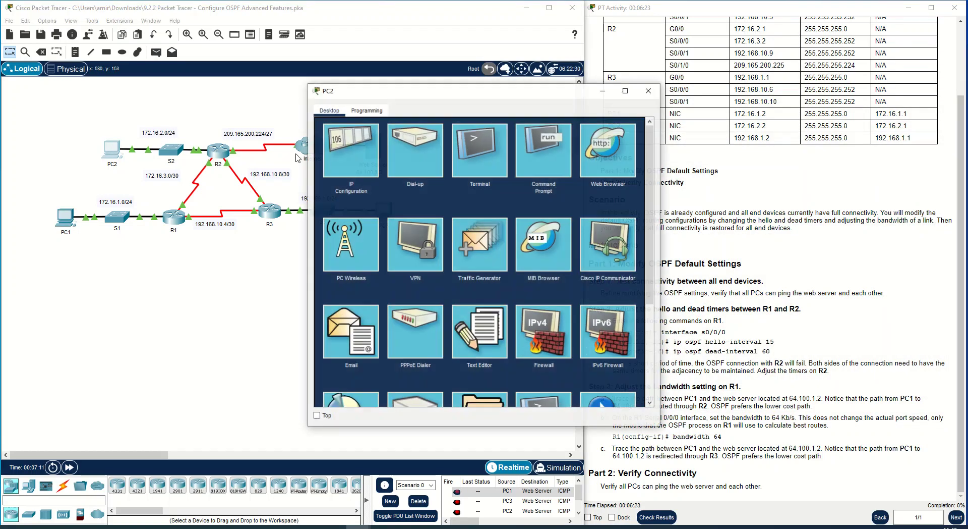
{"action": "left_click", "coordinate": [552, 159]}
{"action": "type", "text": "ping"}
{"action": "right_click", "coordinate": [446, 176]}
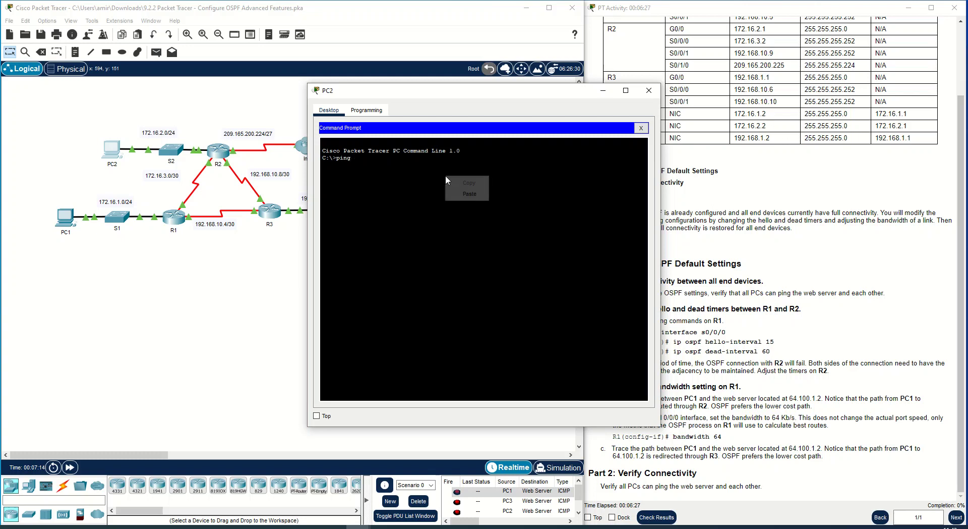
{"action": "left_click", "coordinate": [468, 193]}
{"action": "key", "text": "Return"}
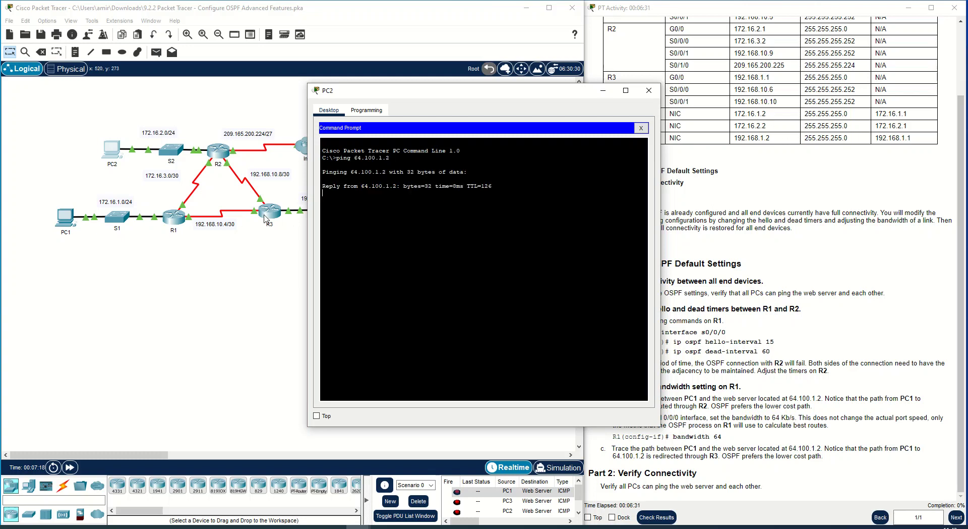
- Copy PC3's IPv4 address from its IP configuration, keeping the address in place
{"action": "left_click", "coordinate": [143, 246]}
{"action": "left_click", "coordinate": [384, 210]}
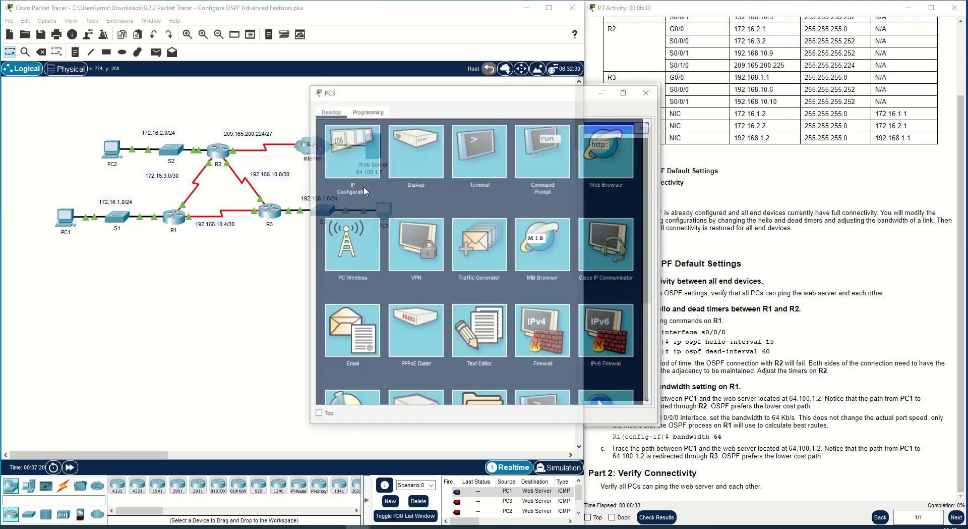
{"action": "left_click", "coordinate": [350, 147]}
{"action": "right_click", "coordinate": [439, 180]}
{"action": "left_click", "coordinate": [461, 220]}
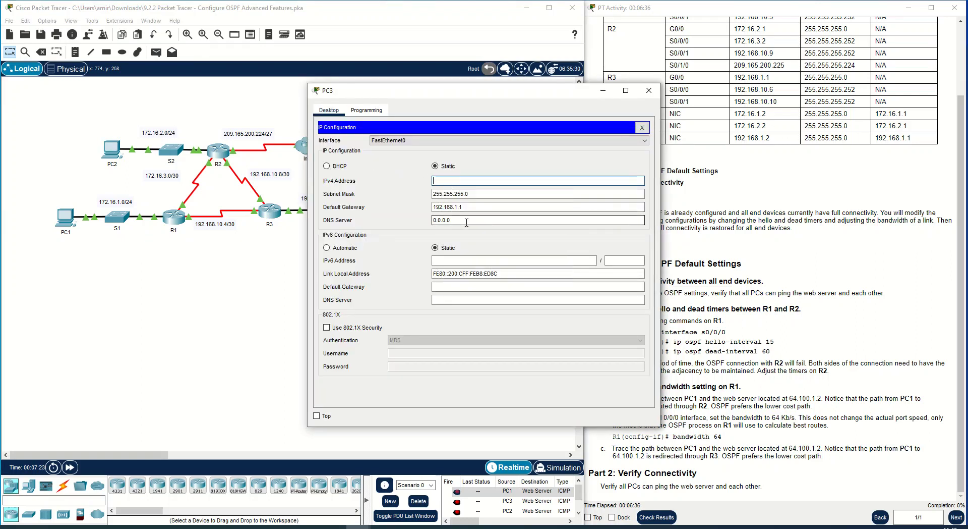
{"action": "right_click", "coordinate": [472, 181]}
{"action": "left_click", "coordinate": [494, 188]}
{"action": "right_click", "coordinate": [510, 181]}
{"action": "left_click", "coordinate": [522, 188]}
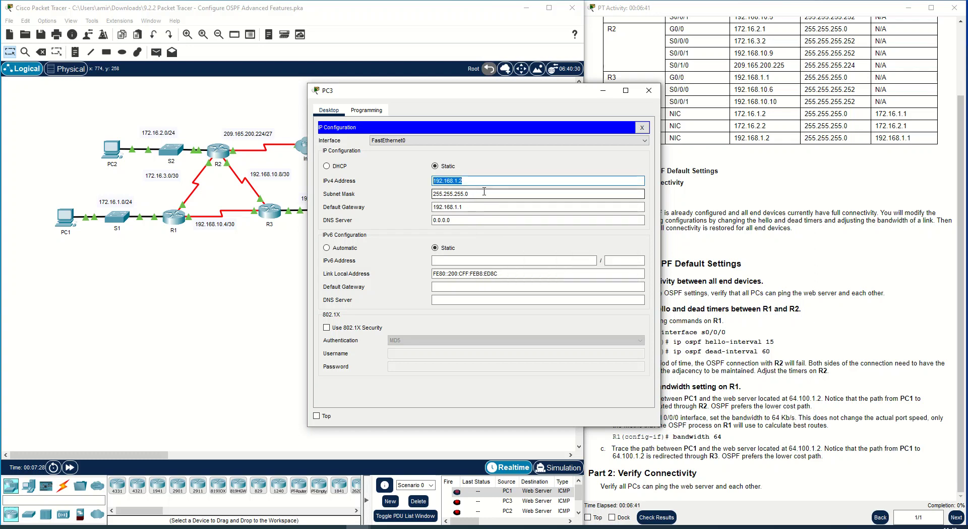
{"action": "left_click", "coordinate": [597, 93]}
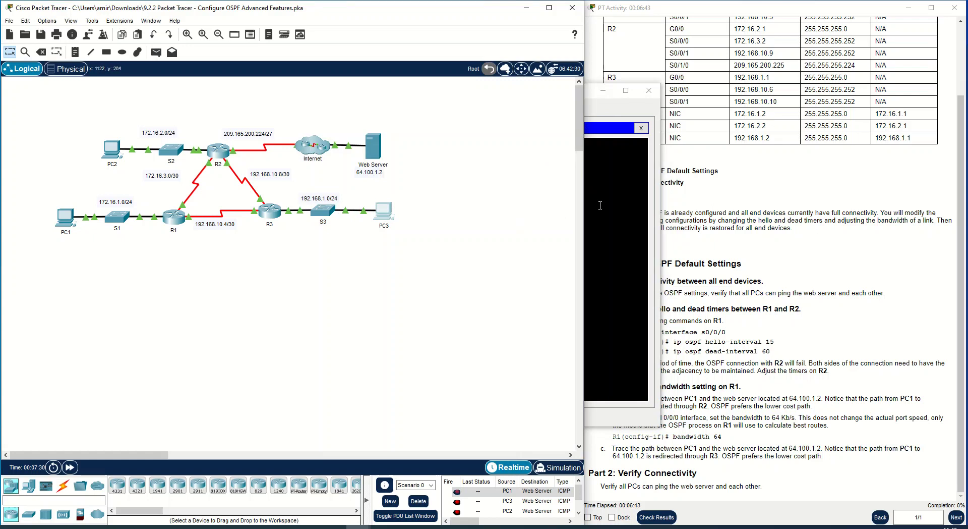
- Ping PC3 at 192.168.1.2 from PC2's command prompt, fast-forwarding the network time, and close PC2
{"action": "left_click", "coordinate": [613, 201]}
{"action": "right_click", "coordinate": [420, 259]}
{"action": "left_click", "coordinate": [435, 278]}
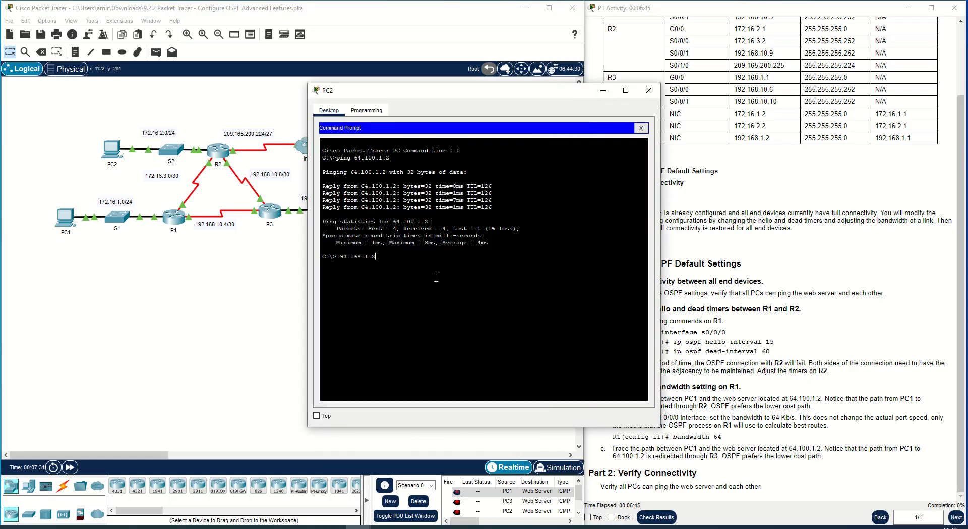
{"action": "key", "text": "Home"}
{"action": "type", "text": "ping"}
{"action": "key", "text": "Return"}
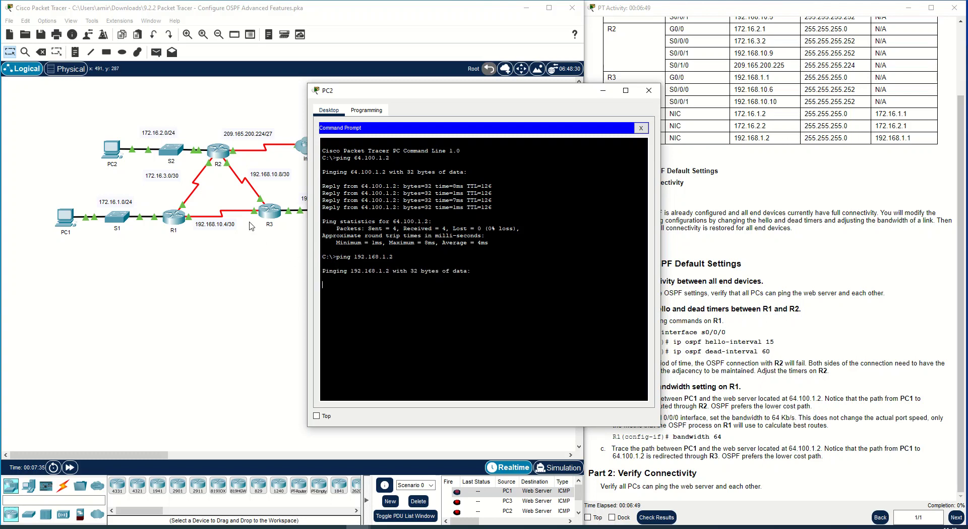
{"action": "left_click", "coordinate": [70, 468]}
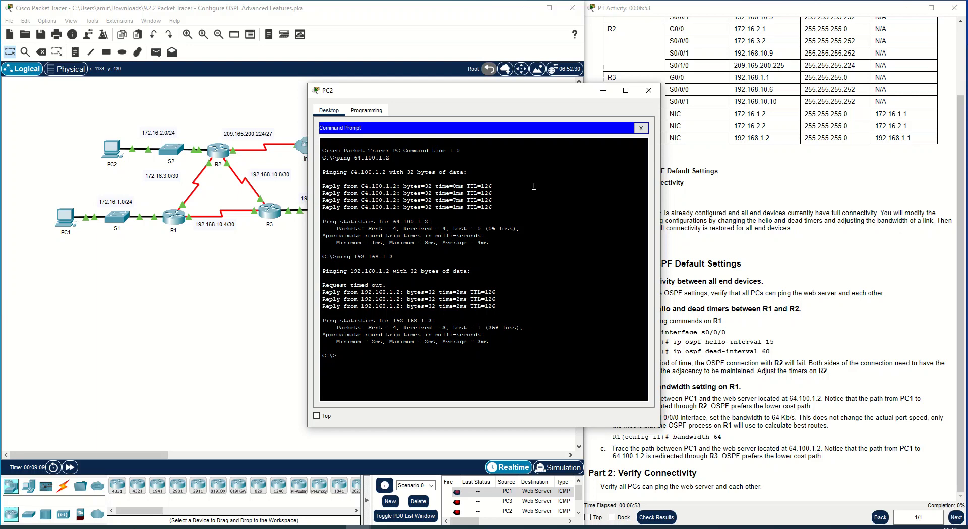
{"action": "left_click_drag", "start_coordinate": [557, 96], "coordinate": [708, 149]}
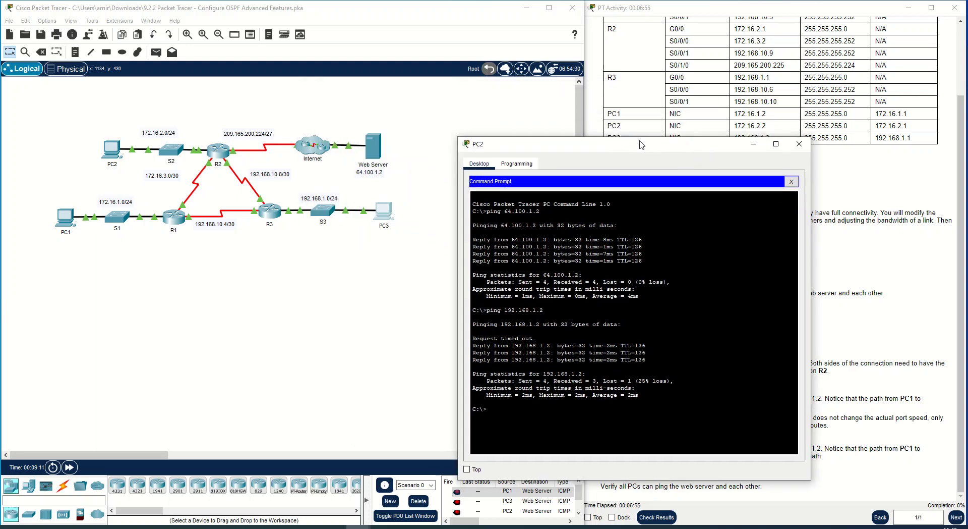
{"action": "left_click", "coordinate": [799, 144]}
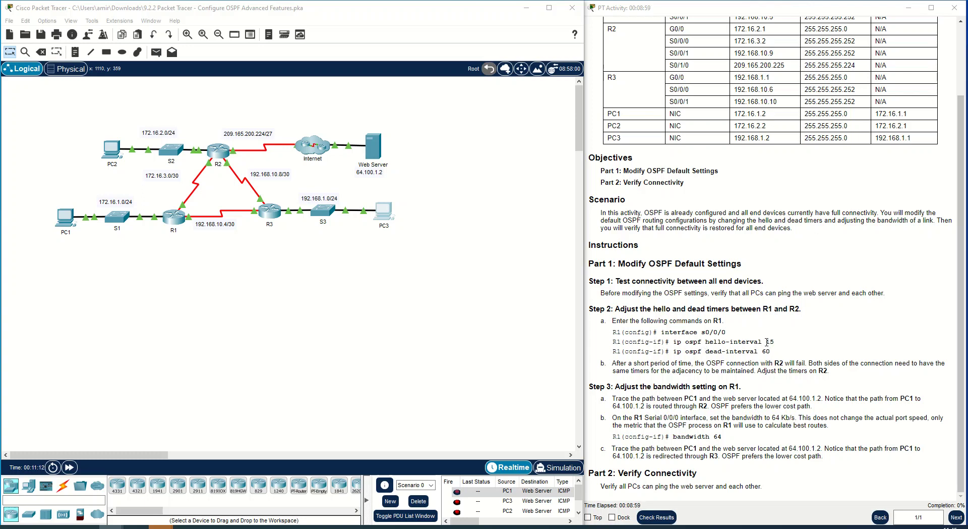
- Highlight the hello-interval value in the R1 commands of the activity instructions
{"action": "left_click", "coordinate": [768, 342]}
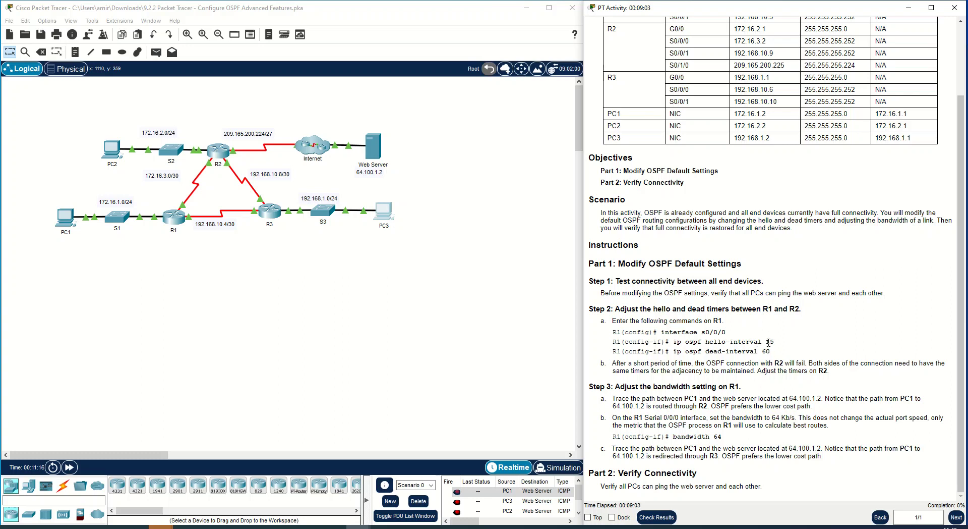
{"action": "left_click_drag", "start_coordinate": [766, 342], "coordinate": [776, 342]}
{"action": "left_click", "coordinate": [487, 379]}
- Open R1's command line and enter global configuration mode with en and conf t
{"action": "left_click", "coordinate": [168, 215]}
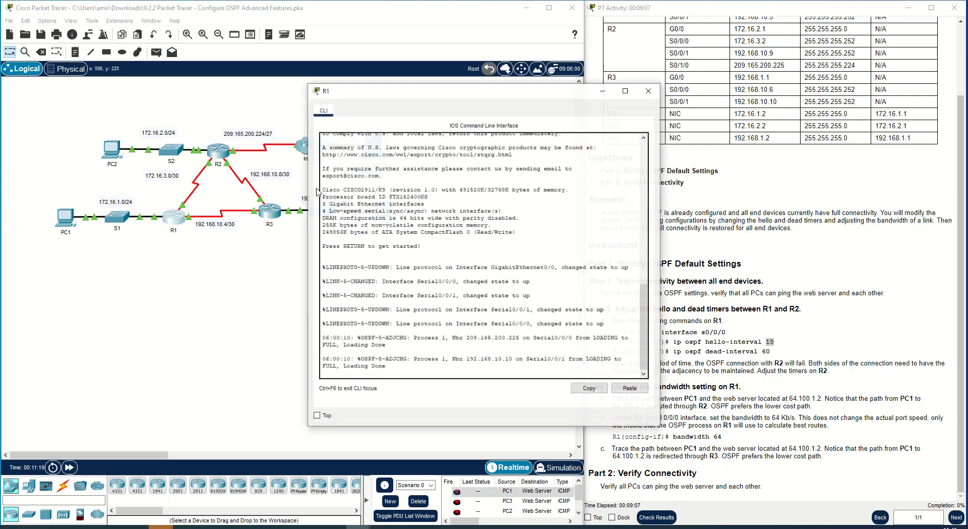
{"action": "key", "text": "Return"}
{"action": "key", "text": "Return"}
{"action": "type", "text": "en"}
{"action": "key", "text": "Return"}
{"action": "type", "text": "conf "}
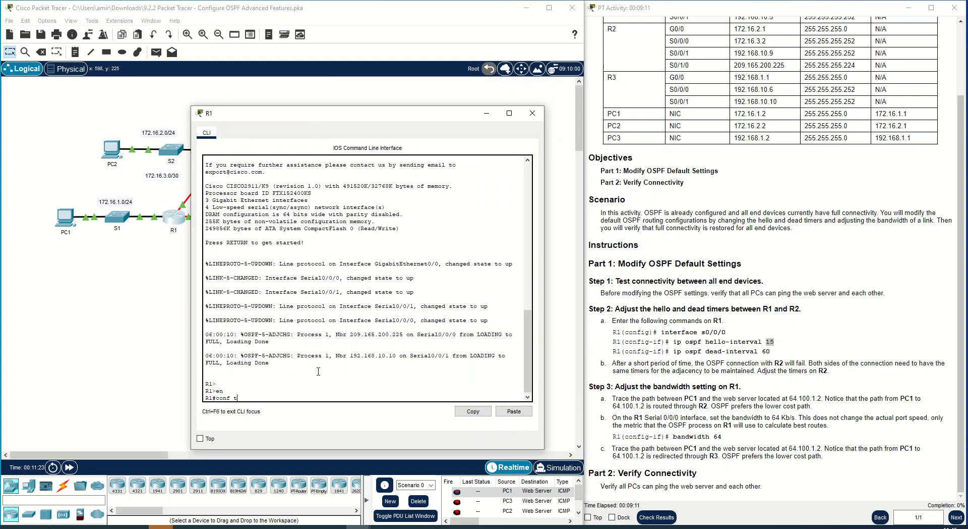
{"action": "type", "text": "t"}
{"action": "key", "text": "Return"}
- Enter interface configuration mode for s0/0/0 on R1
{"action": "type", "text": "int"}
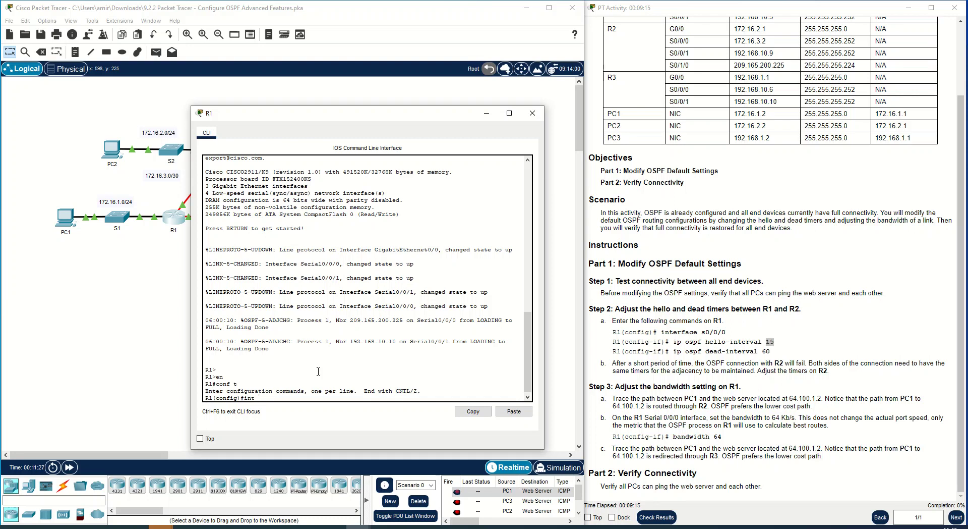
{"action": "left_click_drag", "start_coordinate": [375, 111], "coordinate": [488, 122]}
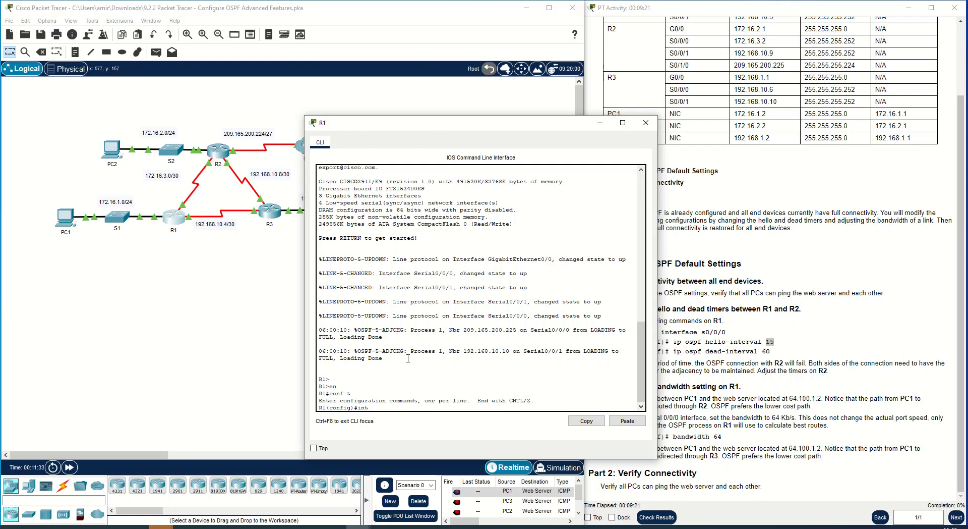
{"action": "type", "text": "/0/0"}
{"action": "key", "text": "Return"}
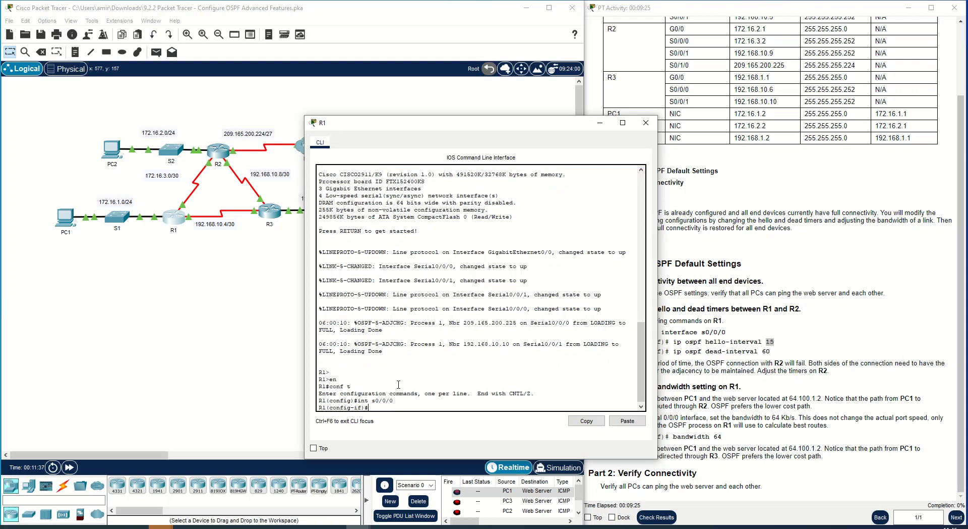
- Set the OSPF hello interval on R1's s0/0/0 interface to 10 and correct it to 15
{"action": "type", "text": "ip ospf hell"}
{"action": "key", "text": "Tab"}
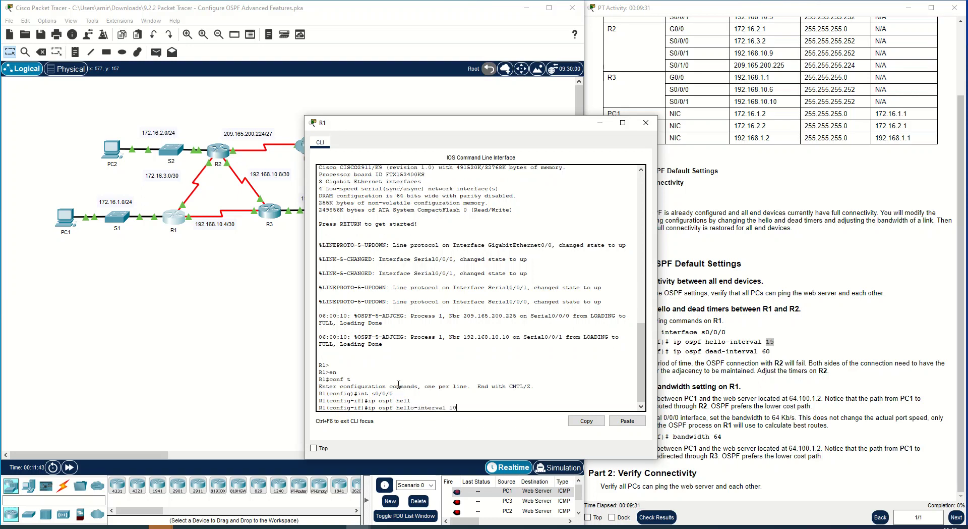
{"action": "type", "text": "10"}
{"action": "key", "text": "Return"}
{"action": "key", "text": "Up"}
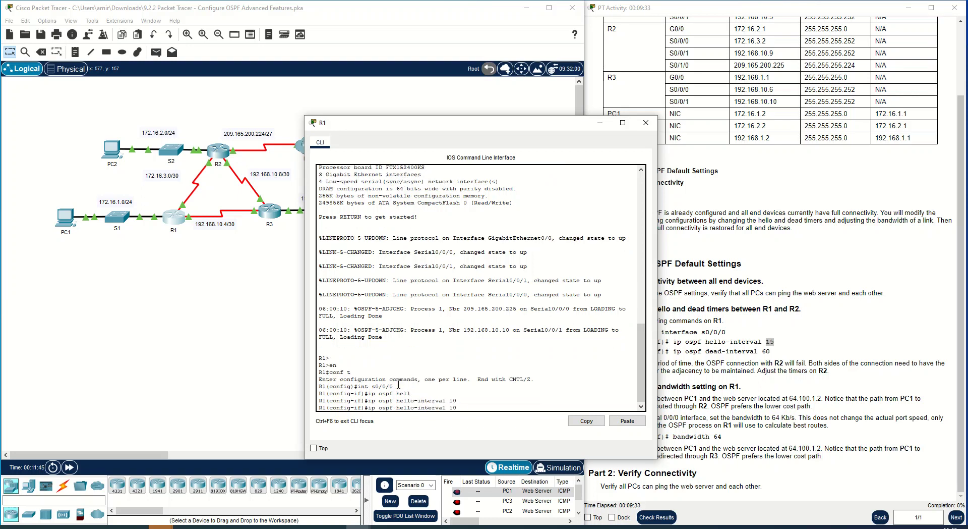
{"action": "key", "text": "Return"}
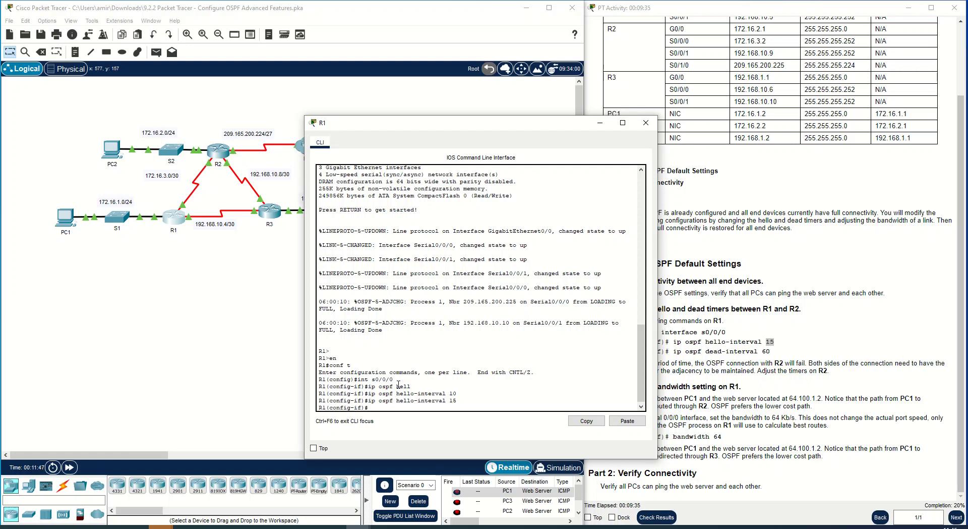
- Set the OSPF dead interval on R1's s0/0/0 interface to 60
{"action": "key", "text": "Up"}
{"action": "key", "text": "BackSpace"}
{"action": "key", "text": "BackSpace"}
{"action": "key", "text": "BackSpace"}
{"action": "key", "text": "BackSpace"}
{"action": "key", "text": "BackSpace"}
{"action": "key", "text": "BackSpace"}
{"action": "key", "text": "BackSpace"}
{"action": "key", "text": "BackSpace"}
{"action": "key", "text": "BackSpace"}
{"action": "key", "text": "BackSpace"}
{"action": "key", "text": "BackSpace"}
{"action": "key", "text": "BackSpace"}
{"action": "key", "text": "BackSpace"}
{"action": "key", "text": "BackSpace"}
{"action": "key", "text": "BackSpace"}
{"action": "key", "text": "BackSpace"}
{"action": "type", "text": "dea"}
{"action": "key", "text": "Tab"}
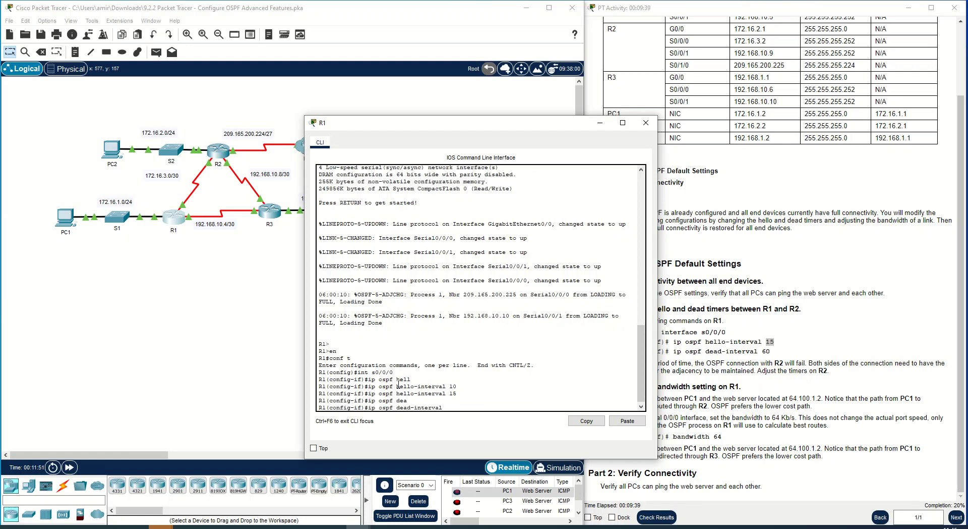
{"action": "type", "text": "60"}
{"action": "key", "text": "Return"}
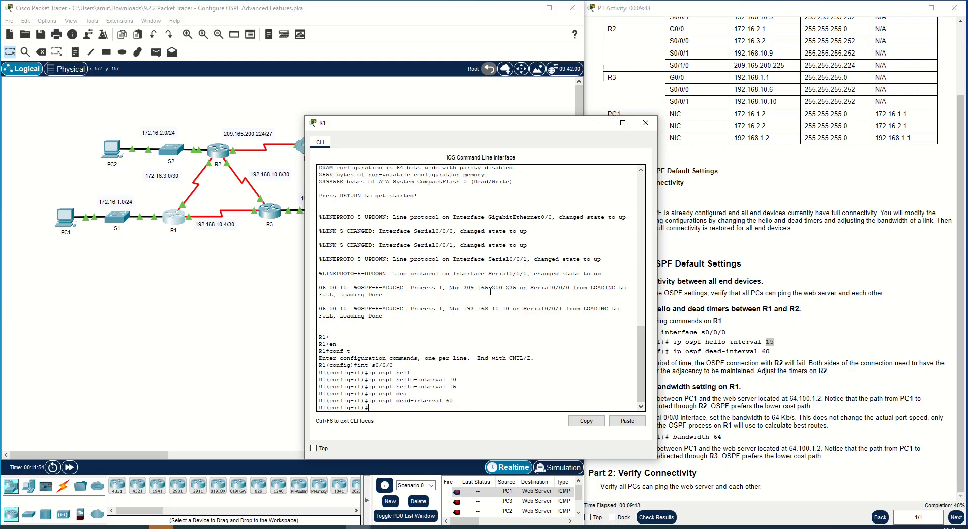
- Fast-forward the network time and examine the OSPF adjacency messages for Serial0/0/0 in R1's command line
{"action": "left_click_drag", "start_coordinate": [506, 123], "coordinate": [401, 140]}
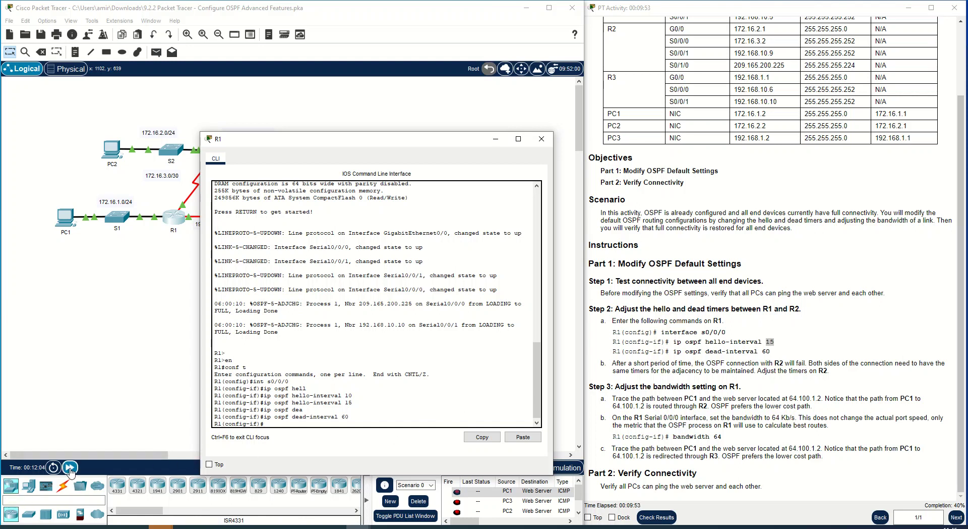
{"action": "left_click", "coordinate": [70, 467]}
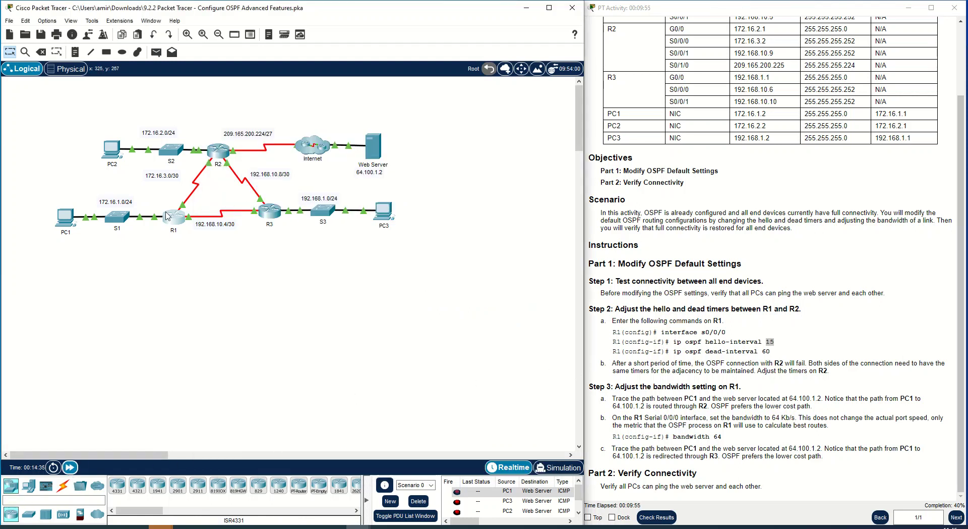
{"action": "left_click", "coordinate": [182, 220]}
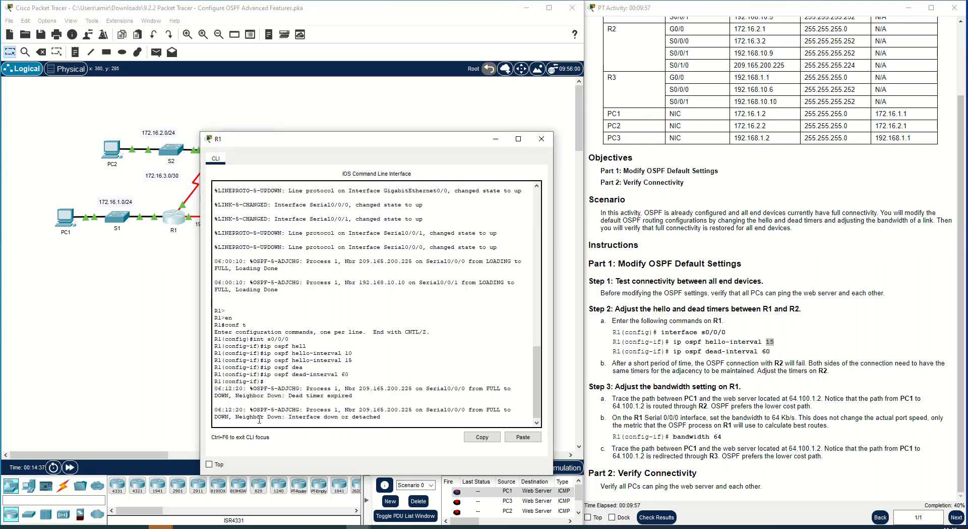
{"action": "left_click_drag", "start_coordinate": [400, 418], "coordinate": [309, 402]}
{"action": "left_click", "coordinate": [307, 393]}
{"action": "left_click_drag", "start_coordinate": [254, 390], "coordinate": [393, 398]}
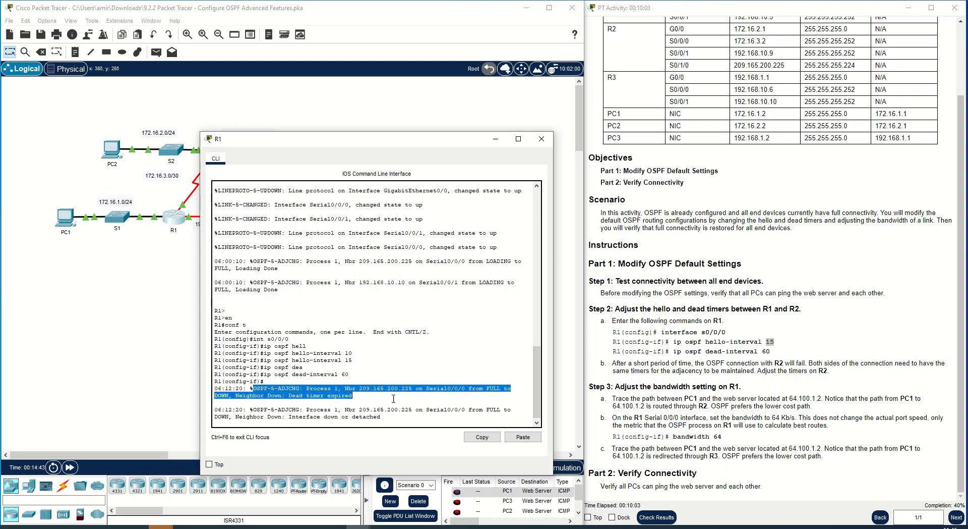
- Examine the neighbor-down messages for Serial0/0/0 in R1's command line, then minimize R1's window
{"action": "left_click", "coordinate": [266, 399]}
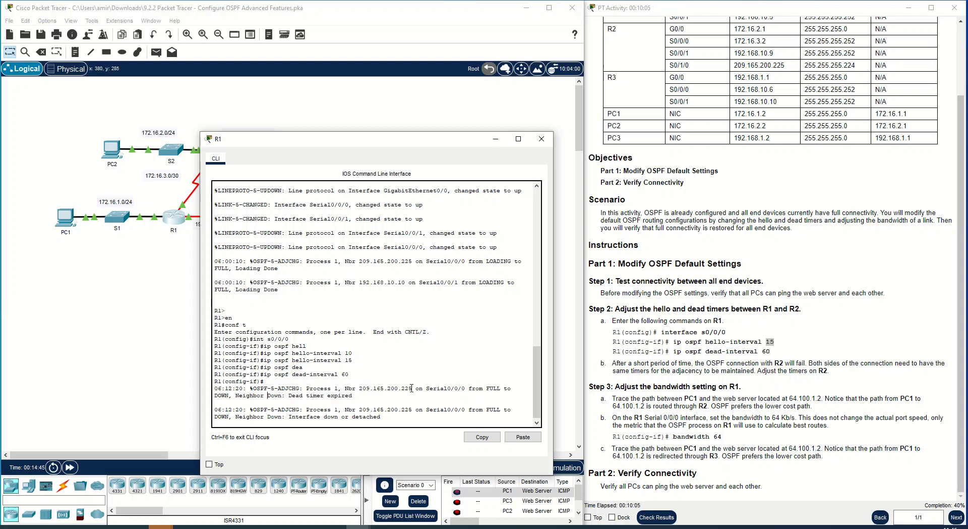
{"action": "left_click_drag", "start_coordinate": [306, 389], "coordinate": [234, 397]}
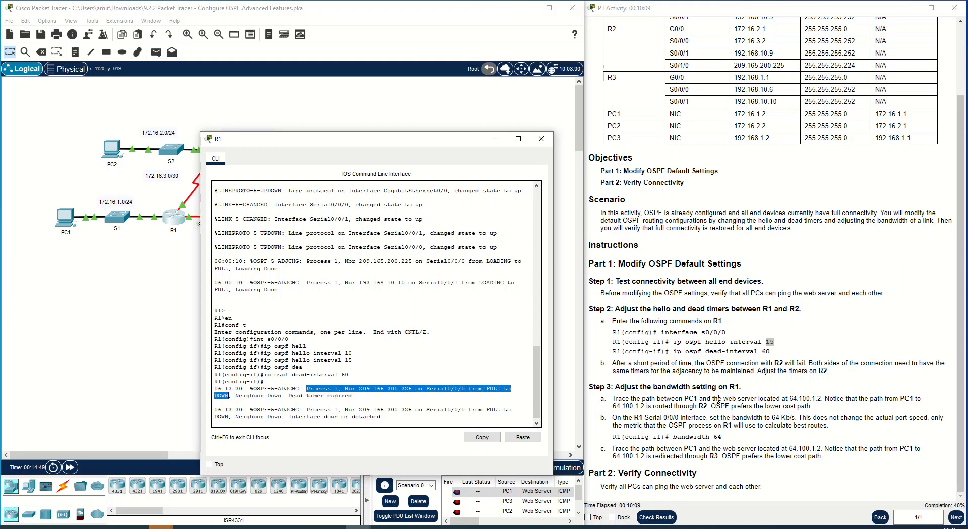
{"action": "left_click", "coordinate": [460, 419]}
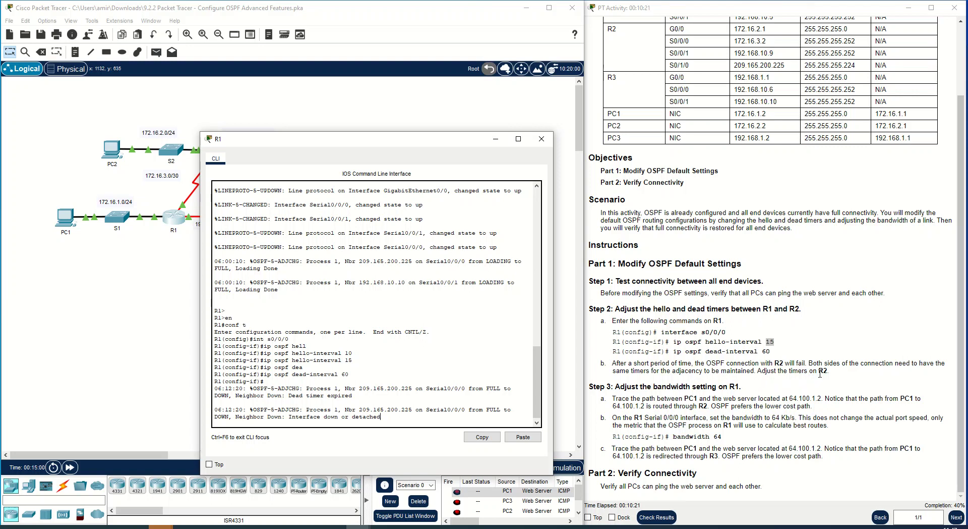
{"action": "left_click", "coordinate": [497, 139]}
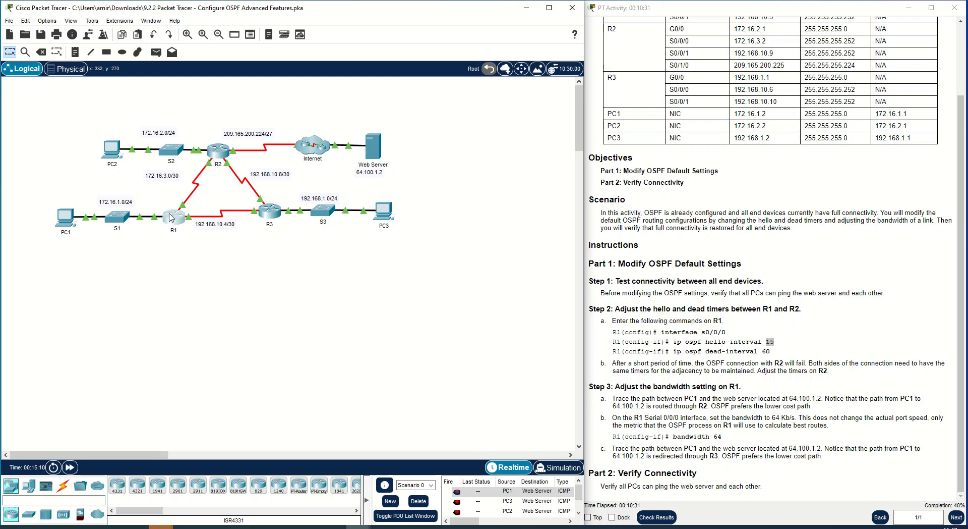
- Open R2's command line and enter global configuration mode from privileged EXEC mode
{"action": "left_click", "coordinate": [218, 155]}
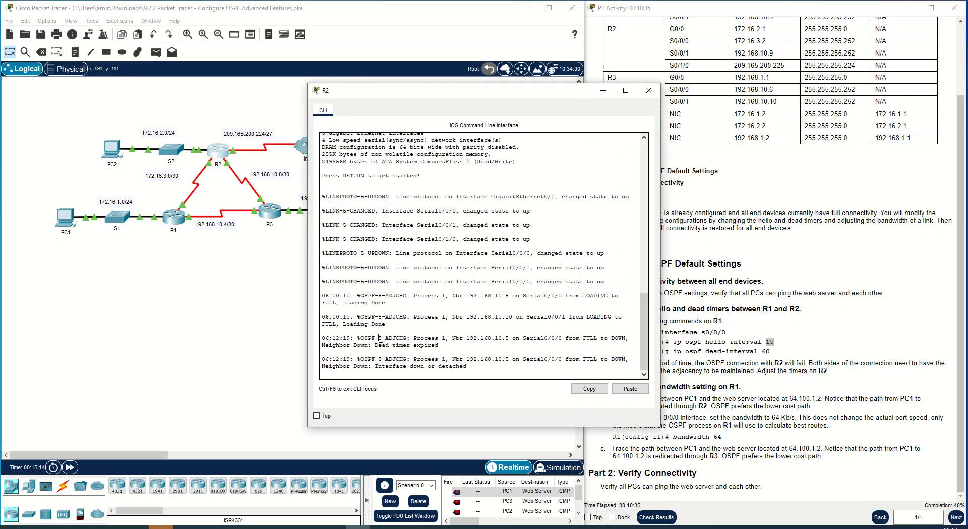
{"action": "key", "text": "Return"}
{"action": "type", "text": "en"}
{"action": "key", "text": "Return"}
{"action": "type", "text": "conf t"}
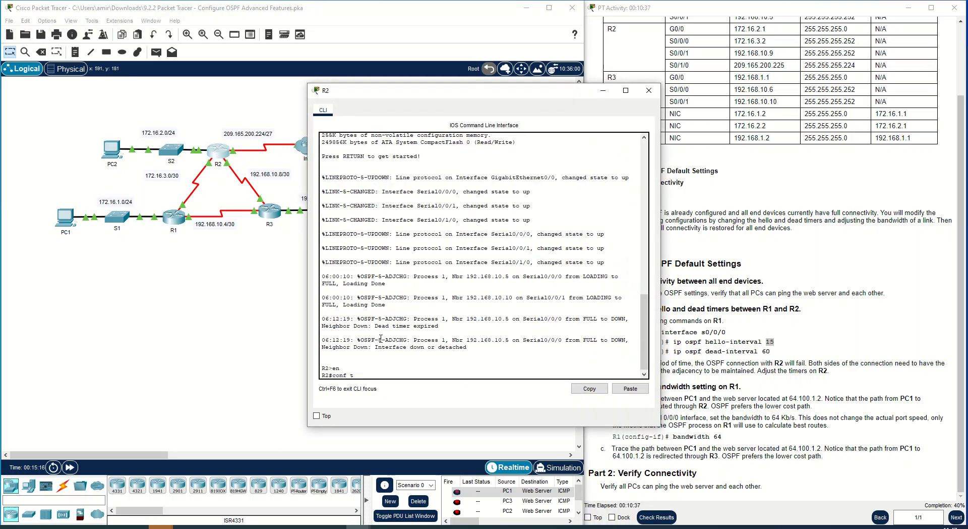
{"action": "key", "text": "Return"}
- Enter interface configuration mode for s0/0/0 on R2
{"action": "type", "text": "int"}
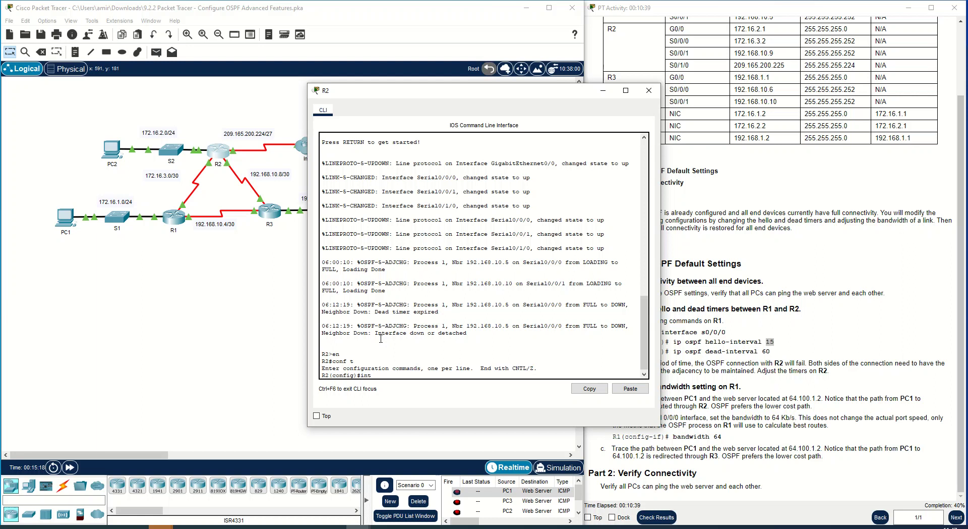
{"action": "left_click_drag", "start_coordinate": [508, 94], "coordinate": [449, 147]}
{"action": "scroll", "coordinate": [656, 277], "scroll_direction": "up", "scroll_amount": 1}
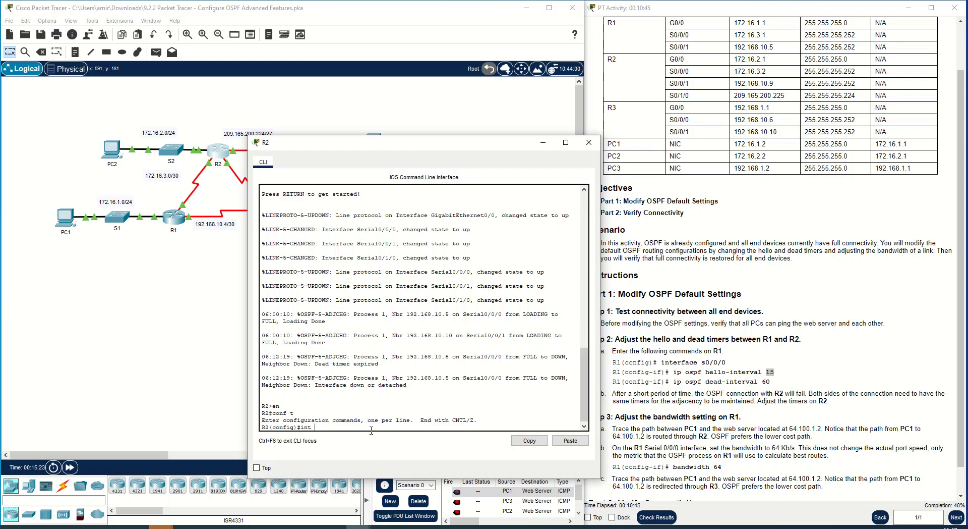
{"action": "type", "text": "0/0/0"}
{"action": "key", "text": "Return"}
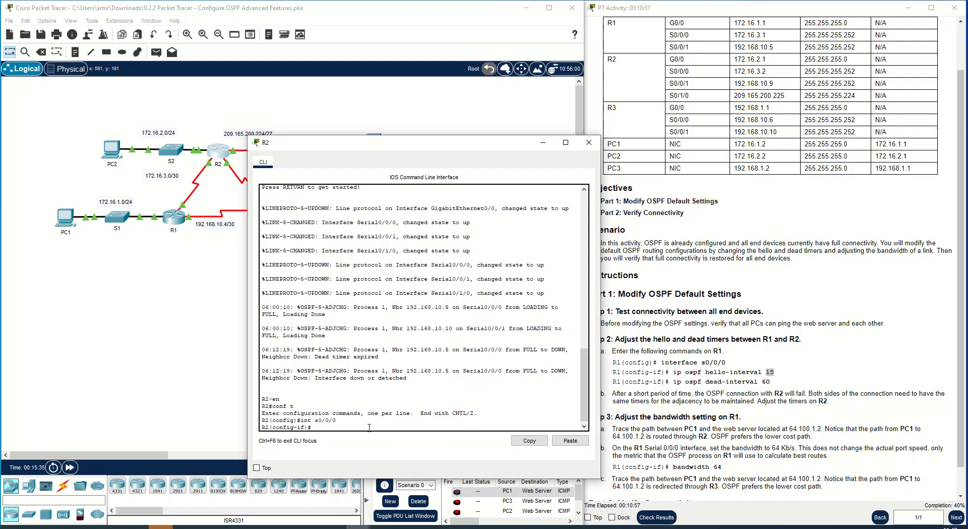
- Set the OSPF hello interval on R2's s0/0/0 interface to 15
{"action": "type", "text": "c"}
{"action": "key", "text": "BackSpace"}
{"action": "key", "text": "BackSpace"}
{"action": "type", "text": "ip ospf"}
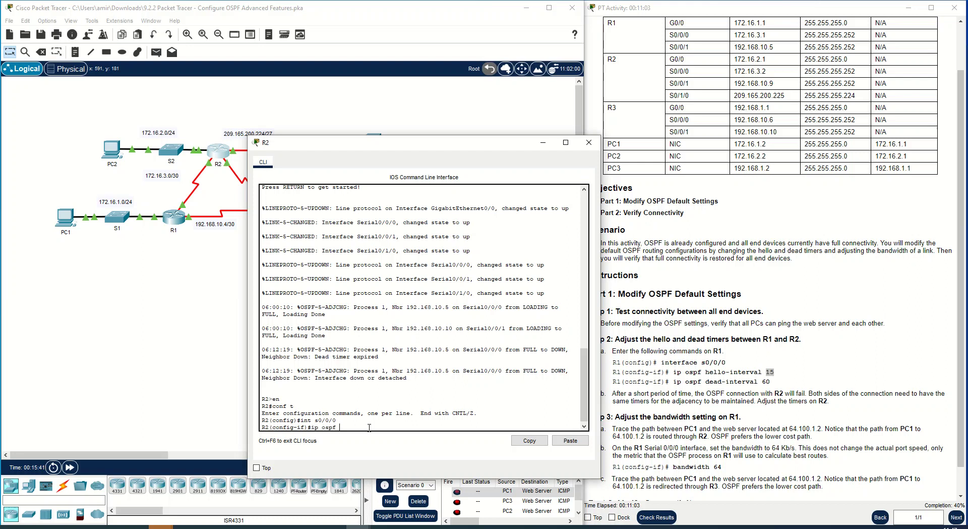
{"action": "type", "text": " hel"}
{"action": "key", "text": "Tab"}
{"action": "type", "text": "15"}
{"action": "key", "text": "Return"}
- Set the OSPF dead interval on R2's s0/0/0 interface to 60
{"action": "key", "text": "Up"}
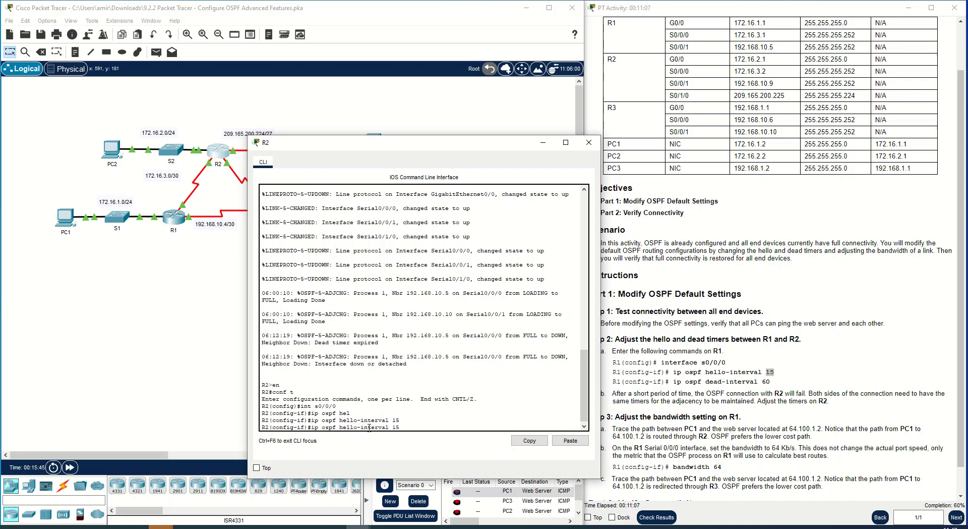
{"action": "key", "text": "BackSpace"}
{"action": "key", "text": "BackSpace"}
{"action": "key", "text": "BackSpace"}
{"action": "key", "text": "BackSpace"}
{"action": "key", "text": "BackSpace"}
{"action": "key", "text": "BackSpace"}
{"action": "key", "text": "BackSpace"}
{"action": "key", "text": "BackSpace"}
{"action": "key", "text": "BackSpace"}
{"action": "key", "text": "BackSpace"}
{"action": "key", "text": "BackSpace"}
{"action": "key", "text": "BackSpace"}
{"action": "key", "text": "BackSpace"}
{"action": "key", "text": "BackSpace"}
{"action": "key", "text": "BackSpace"}
{"action": "type", "text": "de"}
{"action": "key", "text": "Tab"}
{"action": "type", "text": "60"}
{"action": "key", "text": "Return"}
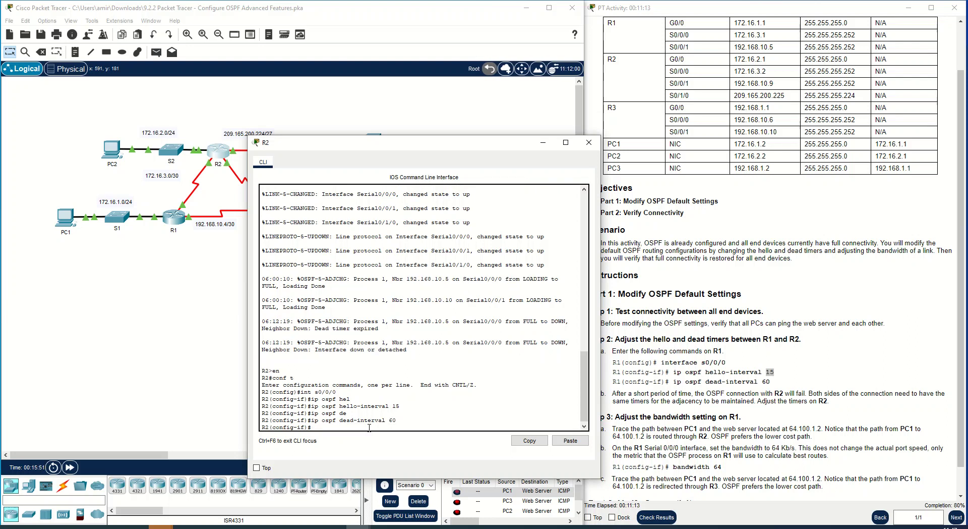
- Fast-forward the network time, examine the OSPF adjacency message in R2's command line, and minimize R2's window
{"action": "left_click", "coordinate": [70, 467]}
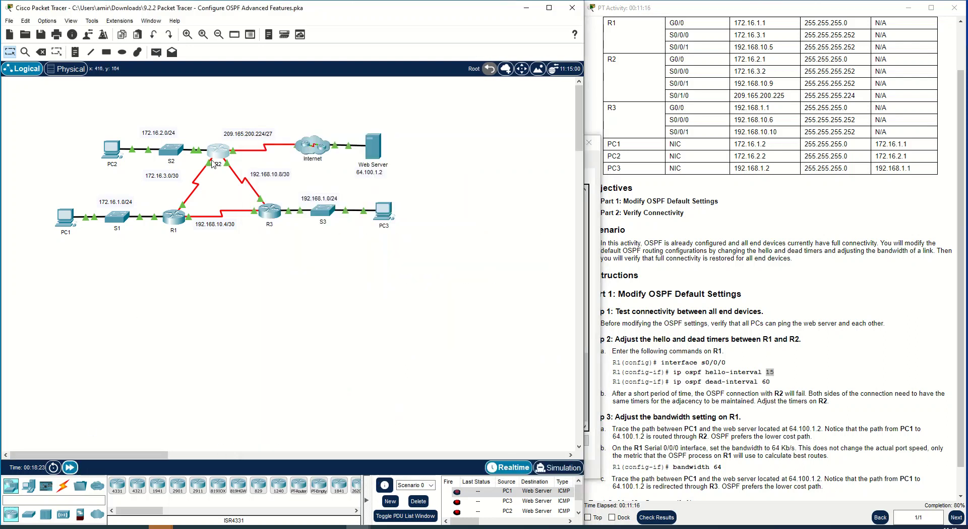
{"action": "left_click", "coordinate": [306, 274]}
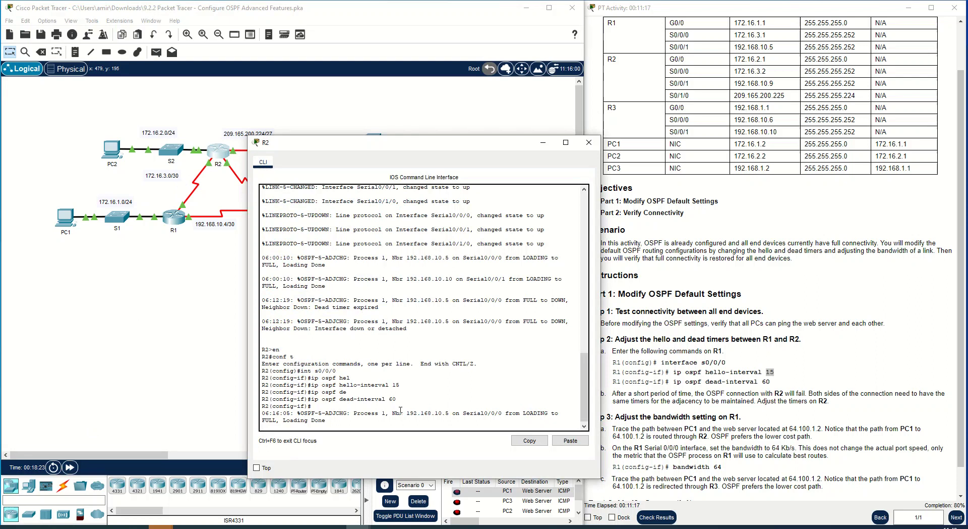
{"action": "left_click_drag", "start_coordinate": [512, 412], "coordinate": [269, 421]}
{"action": "left_click", "coordinate": [387, 422]}
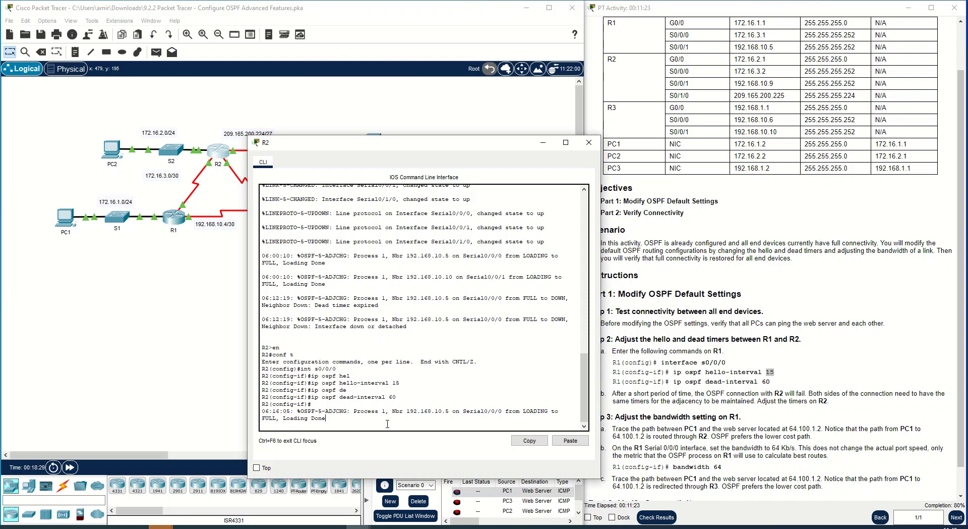
{"action": "left_click", "coordinate": [543, 142]}
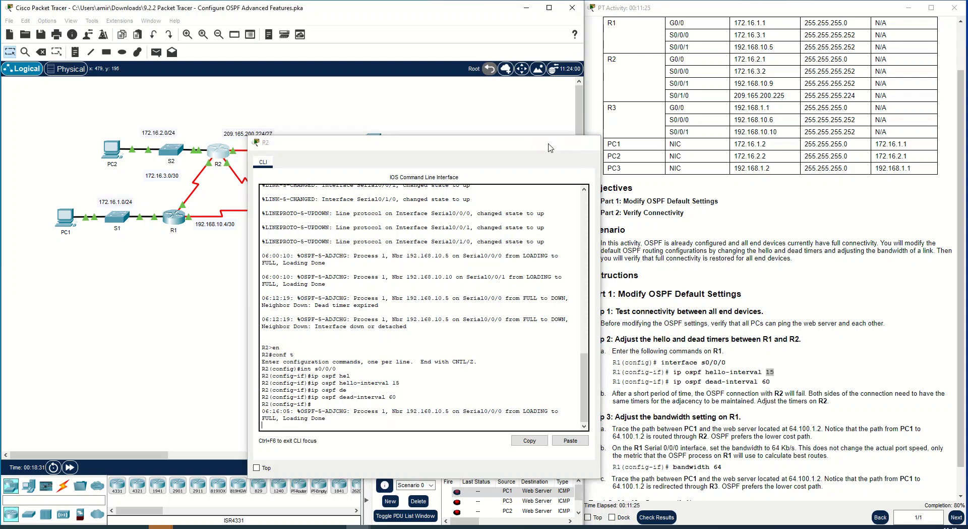
- Open the Command Prompt on PC1
{"action": "scroll", "coordinate": [749, 352], "scroll_direction": "down", "scroll_amount": 1}
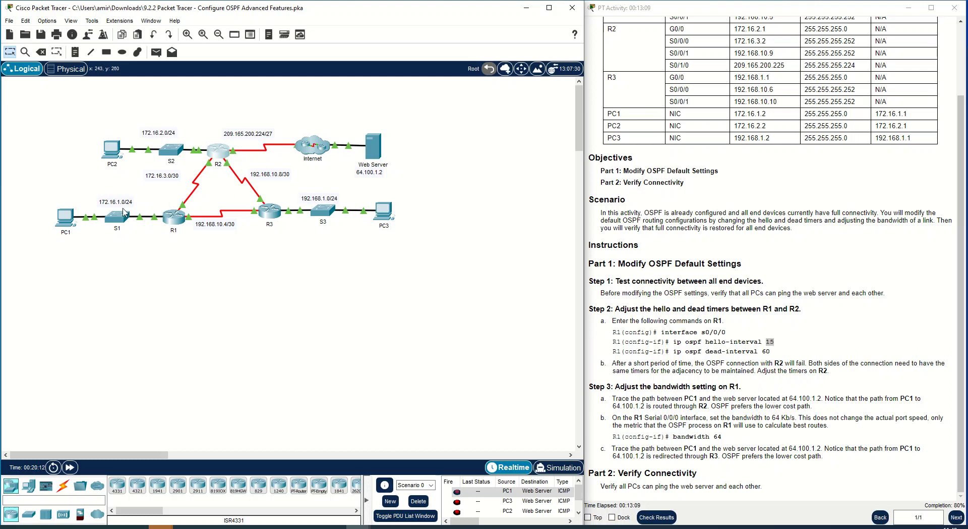
{"action": "left_click", "coordinate": [65, 217]}
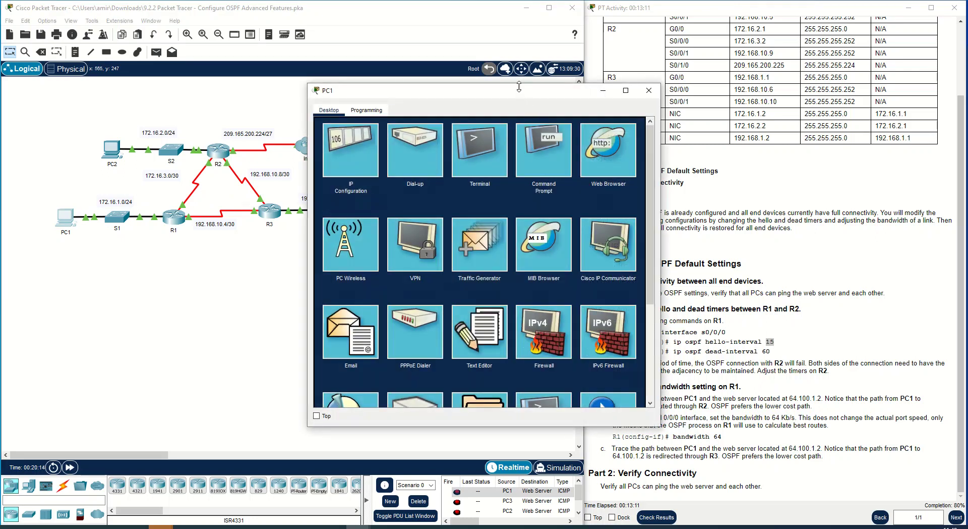
{"action": "left_click_drag", "start_coordinate": [451, 93], "coordinate": [341, 198]}
{"action": "left_click", "coordinate": [433, 253]}
{"action": "left_click", "coordinate": [286, 353]}
- Trace the route from PC1 to the web server using tracert with the address 64.100.1.2 copied from the instructions
{"action": "type", "text": "TRACERT"}
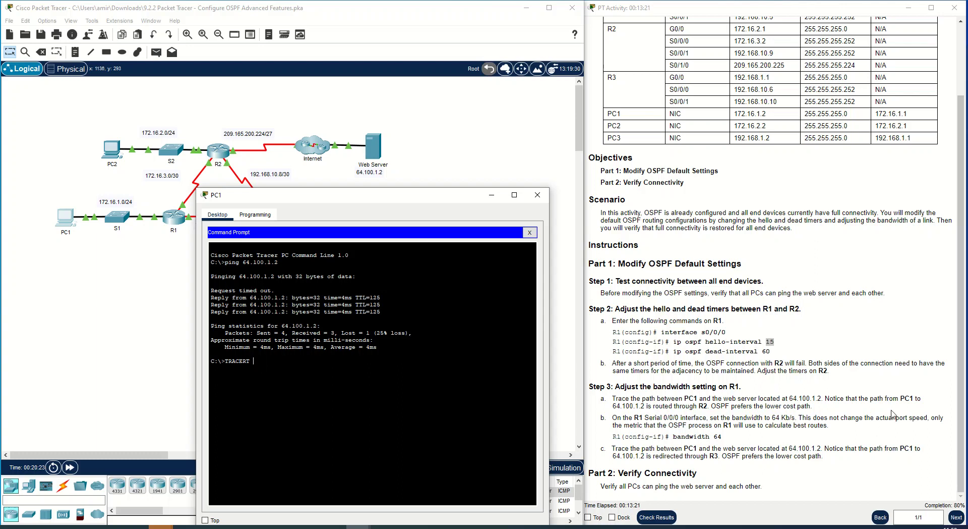
{"action": "left_click_drag", "start_coordinate": [789, 398], "coordinate": [821, 400]}
{"action": "key", "text": "ctrl+c"}
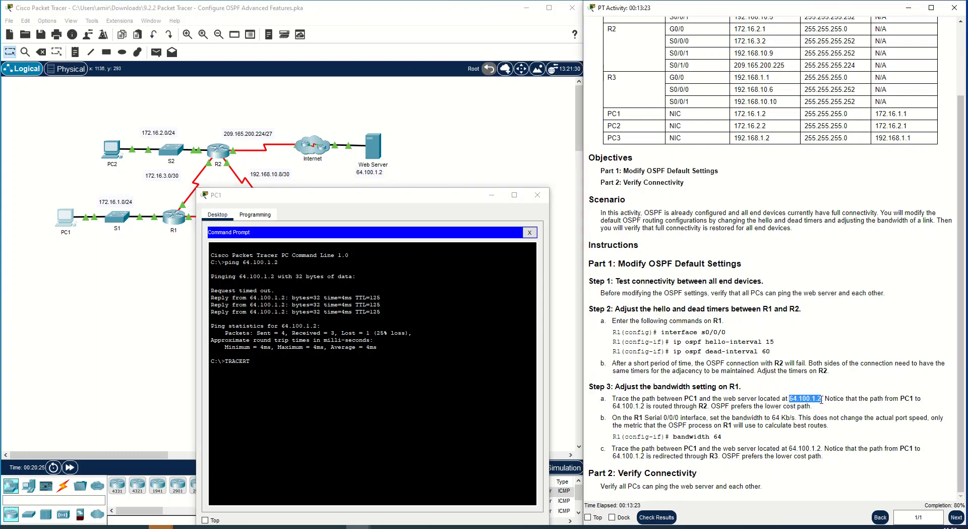
{"action": "right_click", "coordinate": [818, 399]}
{"action": "left_click", "coordinate": [839, 407]}
{"action": "right_click", "coordinate": [349, 355]}
{"action": "left_click", "coordinate": [371, 381]}
{"action": "key", "text": "Return"}
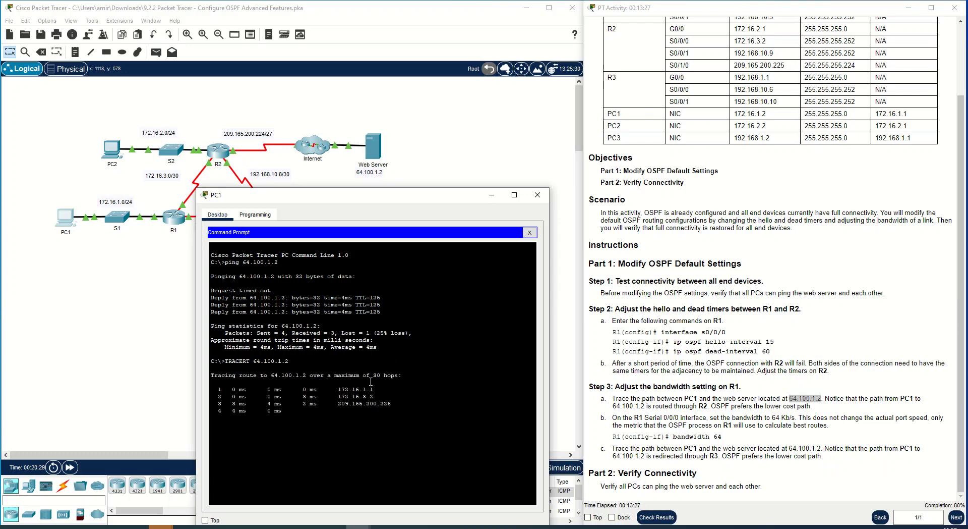
- Move PC1's window aside and compare the traced hops with the routers and links in the topology
{"action": "left_click_drag", "start_coordinate": [348, 196], "coordinate": [479, 229]}
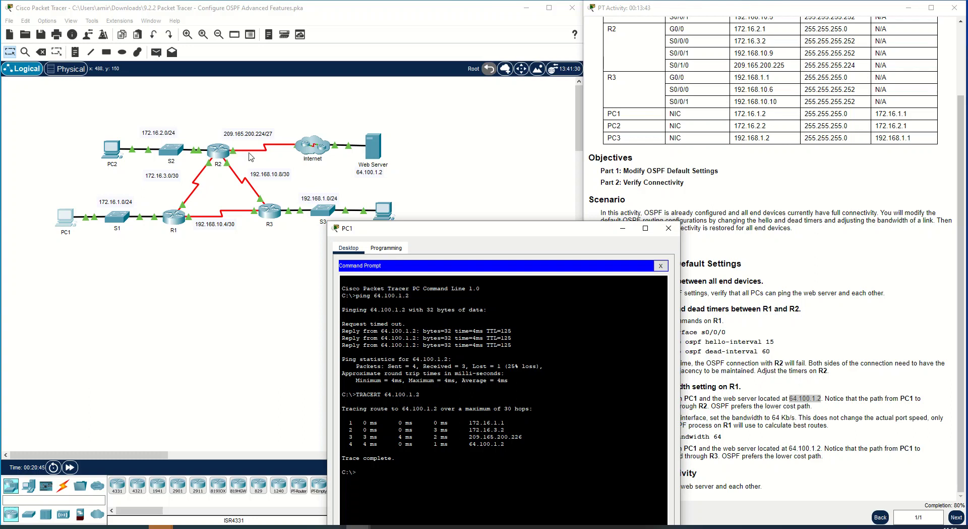
{"action": "left_click_drag", "start_coordinate": [527, 437], "coordinate": [469, 437]}
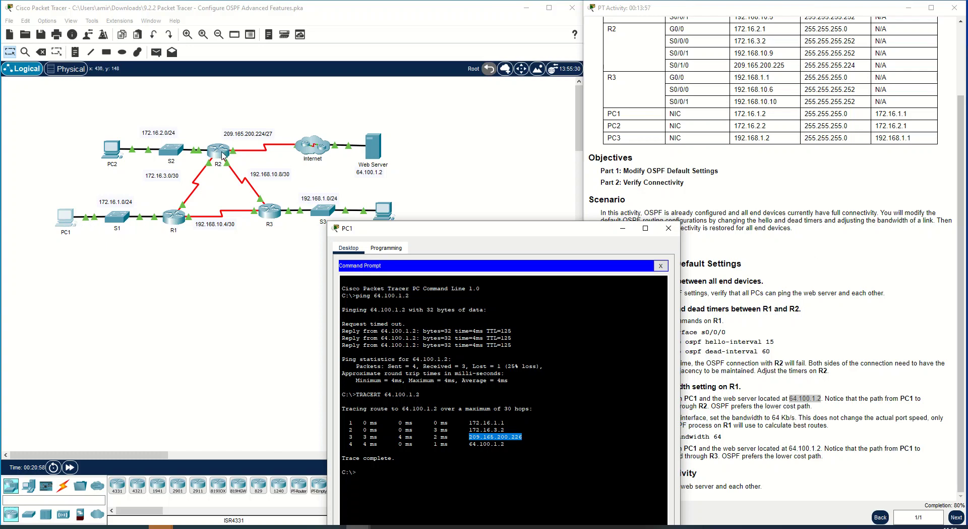
{"action": "left_click_drag", "start_coordinate": [544, 233], "coordinate": [432, 187]}
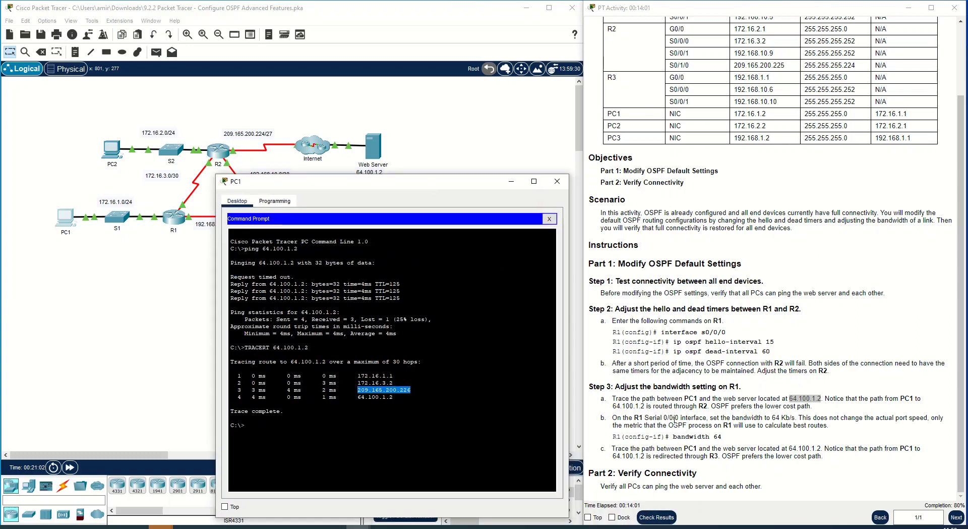
{"action": "left_click_drag", "start_coordinate": [427, 185], "coordinate": [459, 233]}
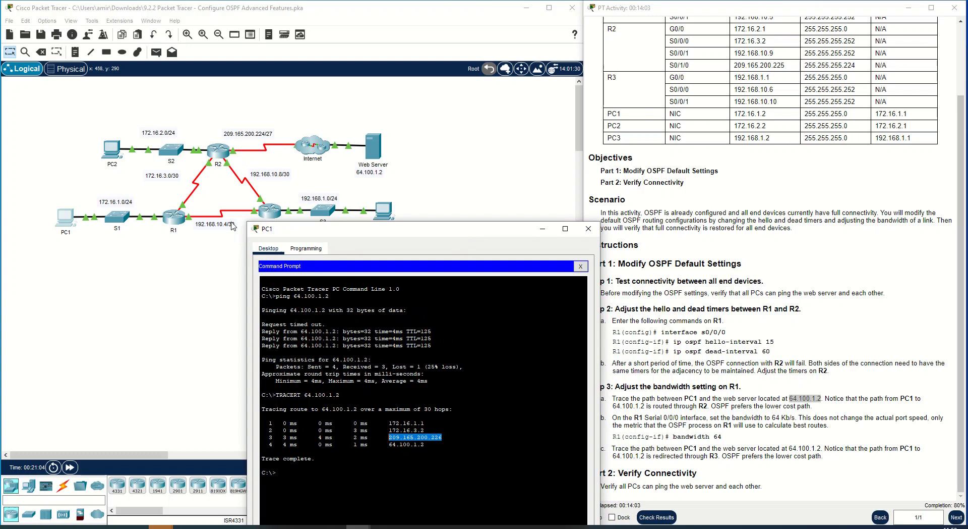
- Reopen R1's command line and enter interface configuration mode for s0/0/0
{"action": "left_click", "coordinate": [171, 215]}
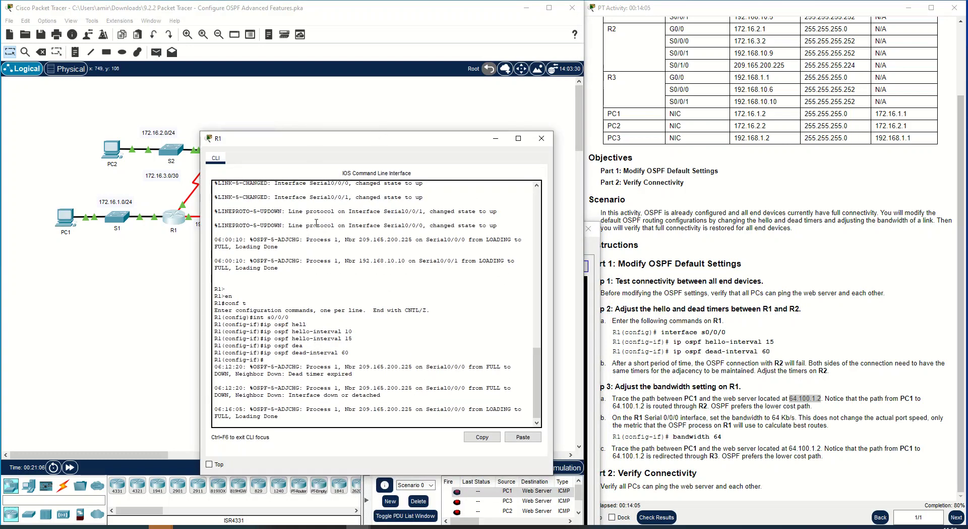
{"action": "left_click", "coordinate": [358, 421]}
{"action": "key", "text": "Return"}
{"action": "key", "text": "Return"}
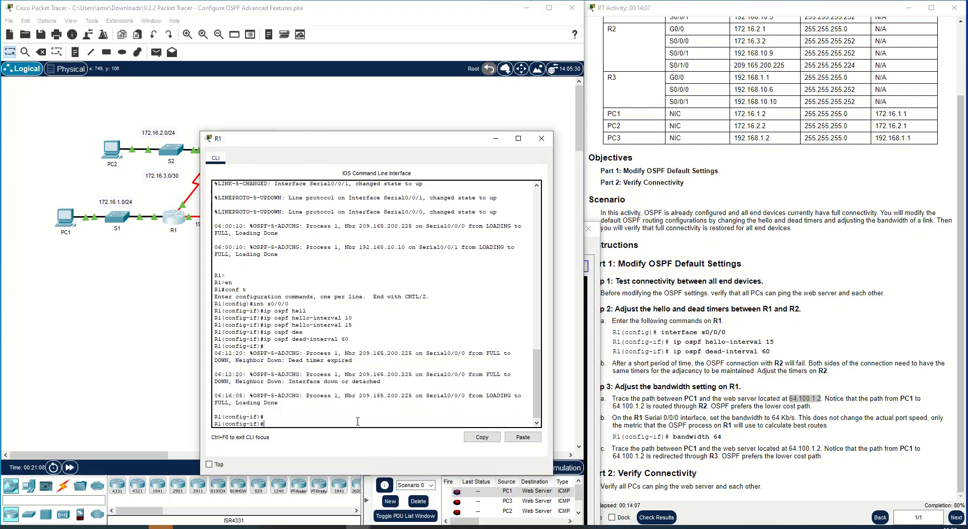
{"action": "type", "text": "INT S0/0/0"}
{"action": "key", "text": "Return"}
{"action": "key", "text": "Return"}
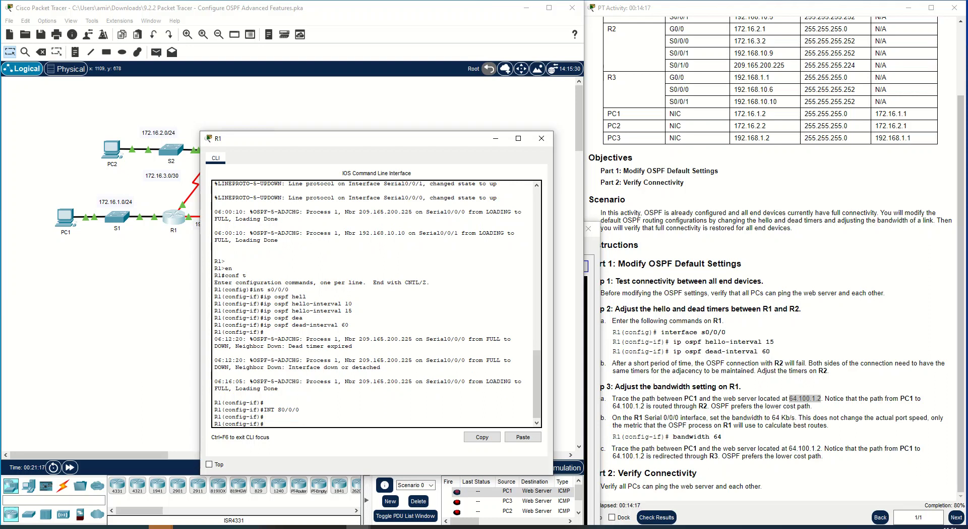
- Set the bandwidth of R1's s0/0/0 interface to 64 Kb/s
{"action": "type", "text": "band"}
{"action": "key", "text": "Tab"}
{"action": "type", "text": "64"}
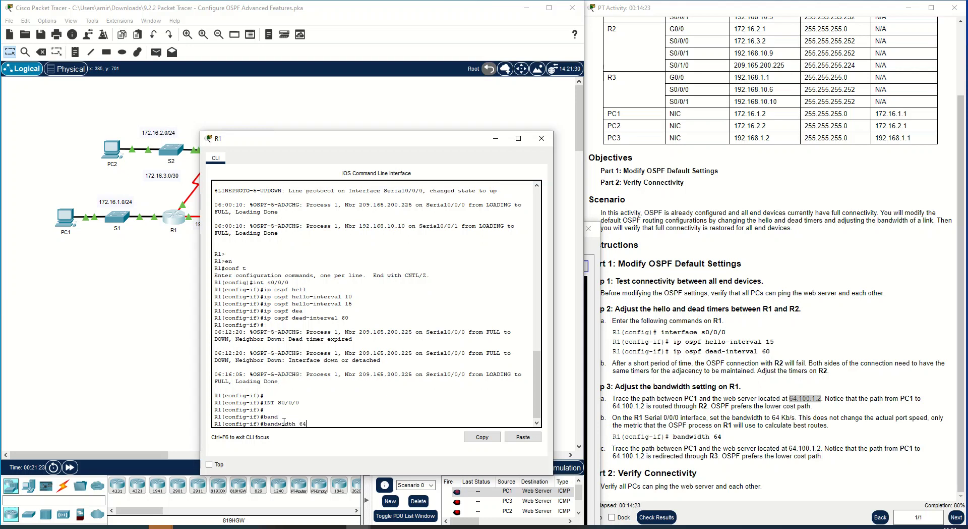
{"action": "key", "text": "Return"}
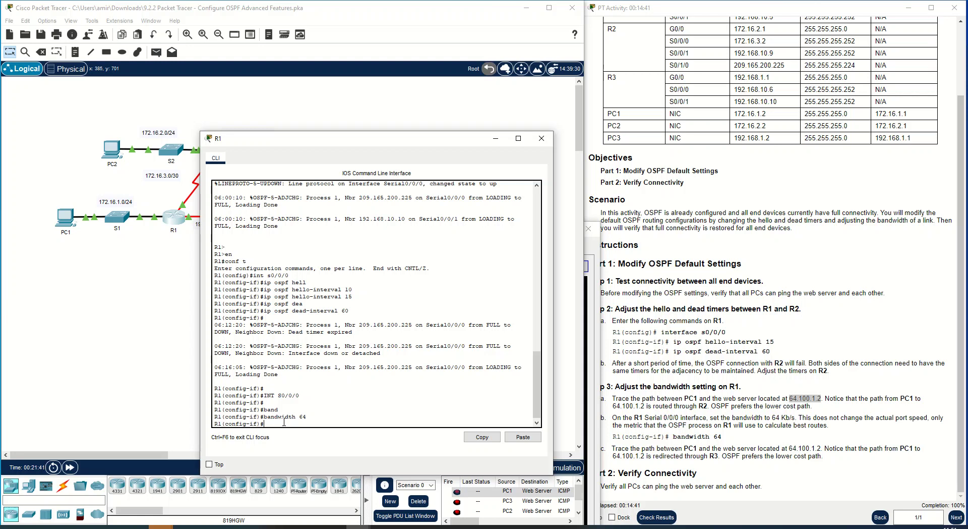
- Move R1's window off the topology to examine the serial links between R1, R2 and R3
{"action": "left_click_drag", "start_coordinate": [388, 146], "coordinate": [512, 170]}
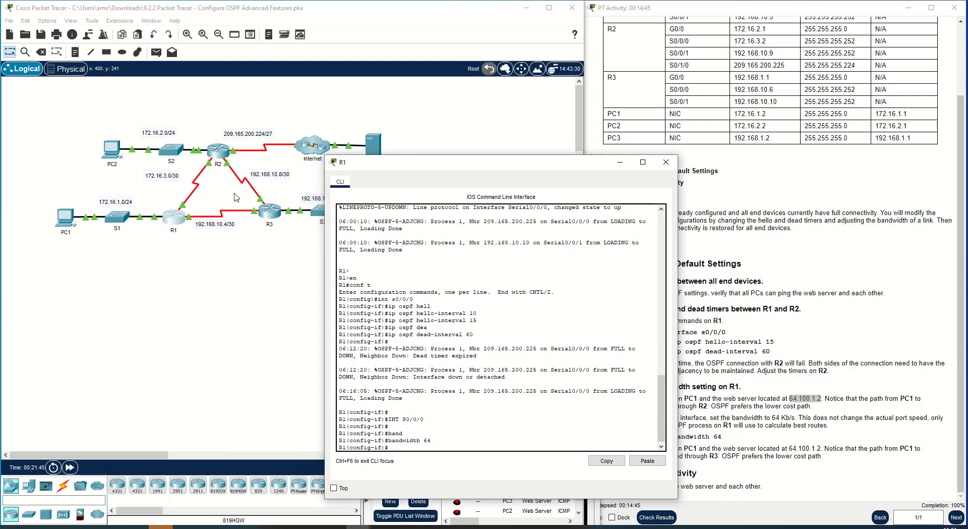
{"action": "left_click_drag", "start_coordinate": [379, 162], "coordinate": [513, 169]}
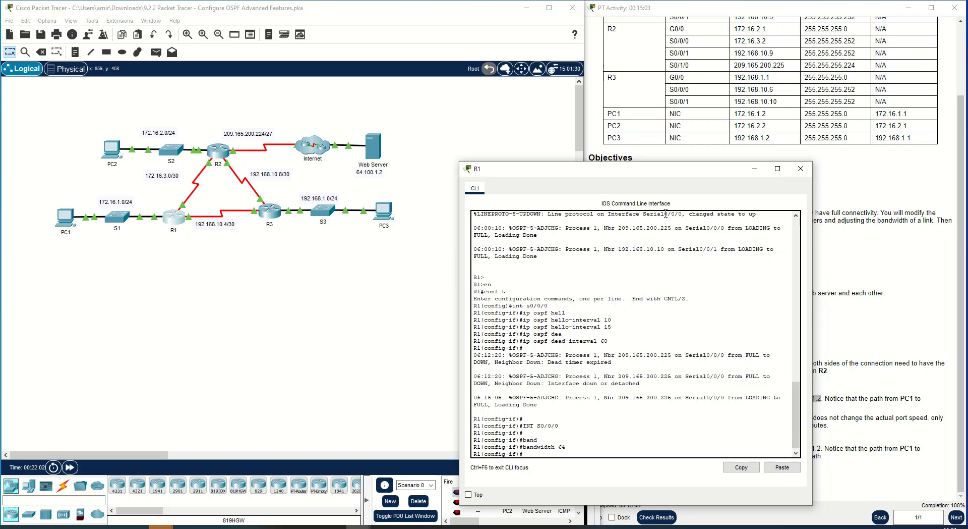
{"action": "left_click_drag", "start_coordinate": [675, 171], "coordinate": [356, 163]}
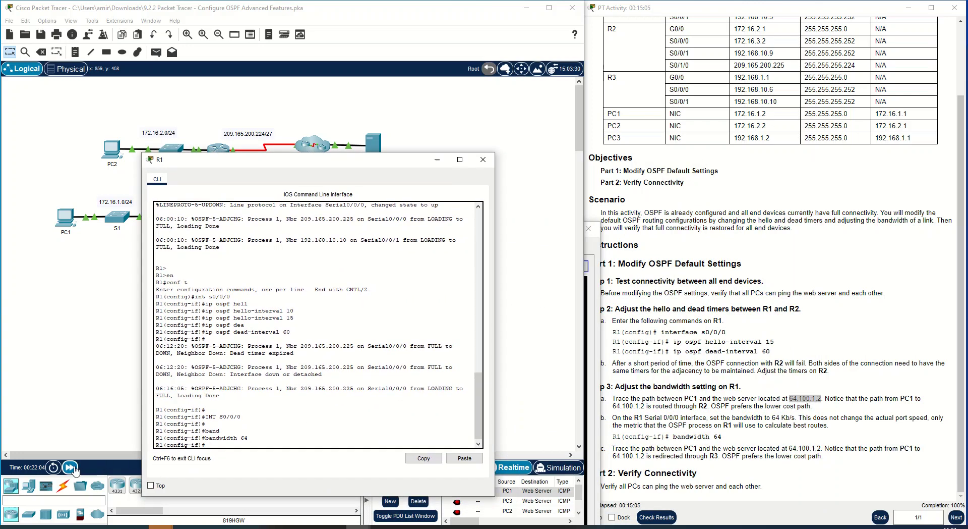
- Fast-forward the network time and repeat the route trace from PC1 to 64.100.1.2
{"action": "left_click", "coordinate": [71, 467]}
{"action": "left_click", "coordinate": [177, 235]}
{"action": "left_click", "coordinate": [66, 218]}
{"action": "left_click", "coordinate": [338, 475]}
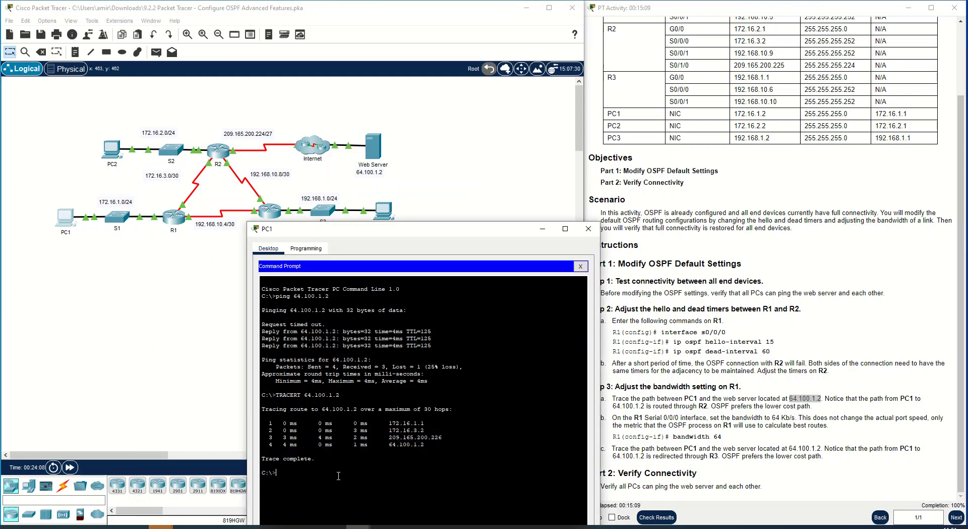
{"action": "key", "text": "Up"}
{"action": "key", "text": "Return"}
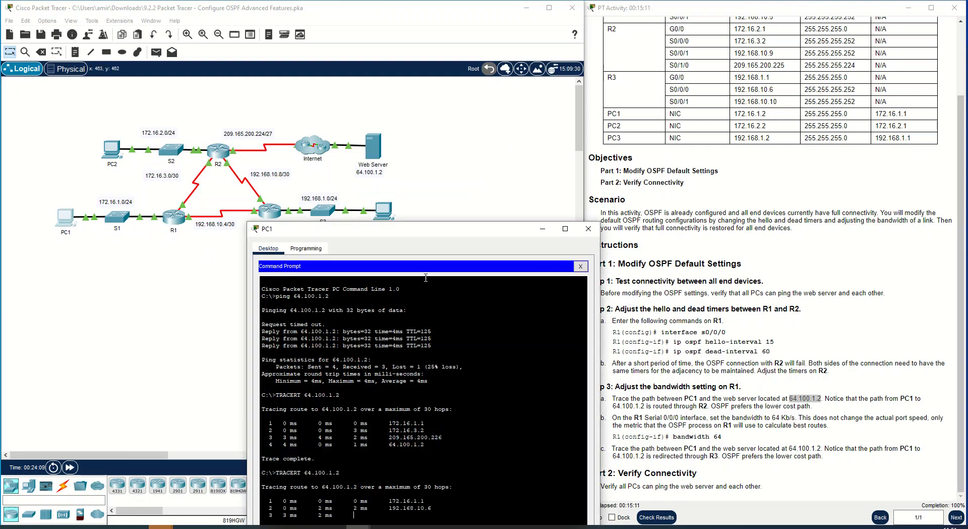
- Move PC1's window off the topology, compare the second trace's hops with the network links, and close the window
{"action": "left_click_drag", "start_coordinate": [434, 237], "coordinate": [772, 80]}
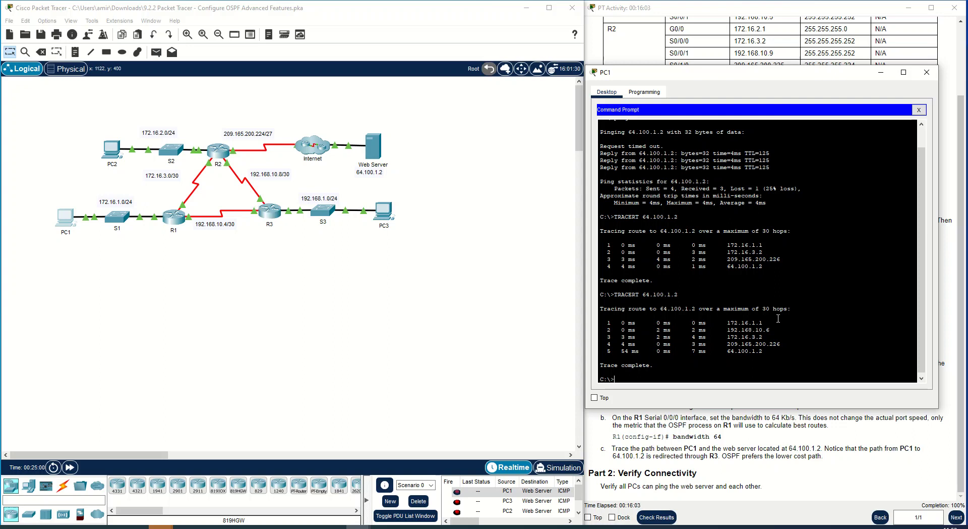
{"action": "left_click_drag", "start_coordinate": [763, 337], "coordinate": [720, 336]}
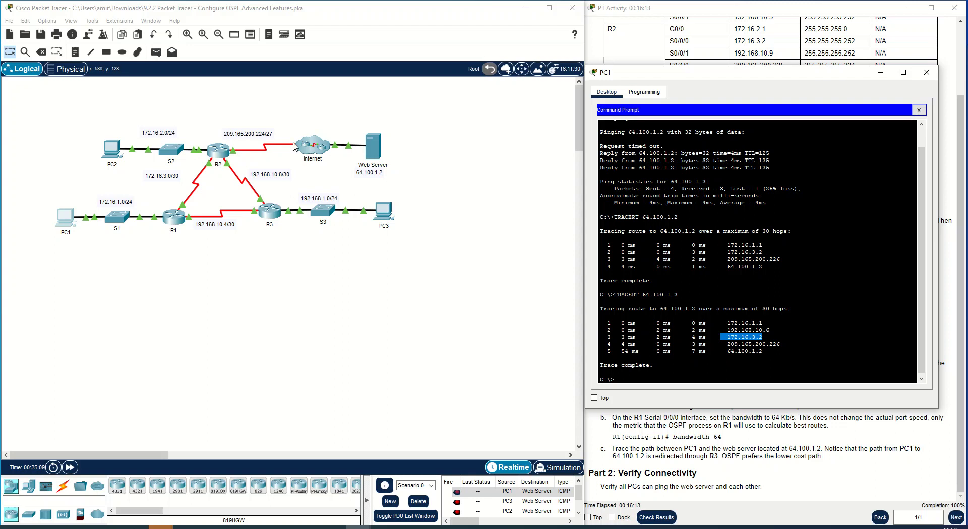
{"action": "left_click", "coordinate": [928, 73]}
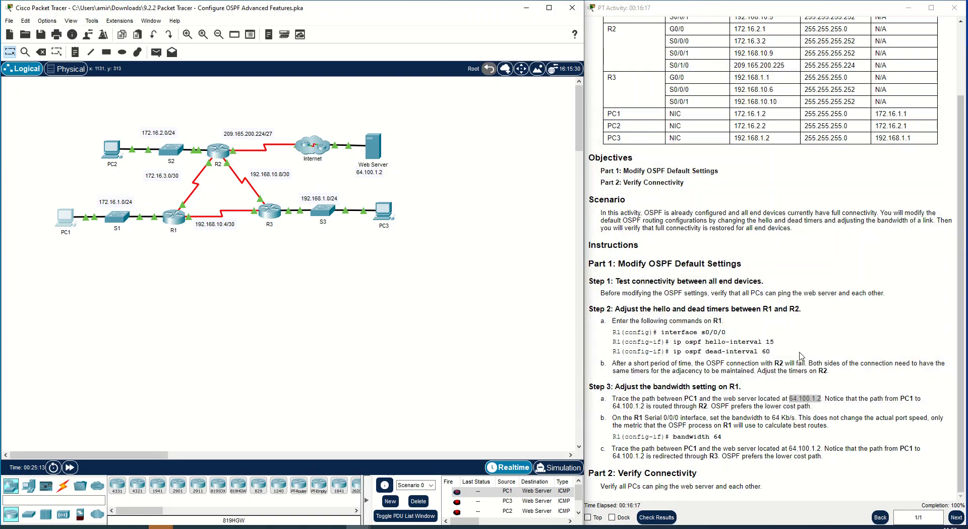
- Review the Step 3 instructions on what the R1 bandwidth setting affects and how the PC1 path is redirected through R3
{"action": "left_click", "coordinate": [772, 439]}
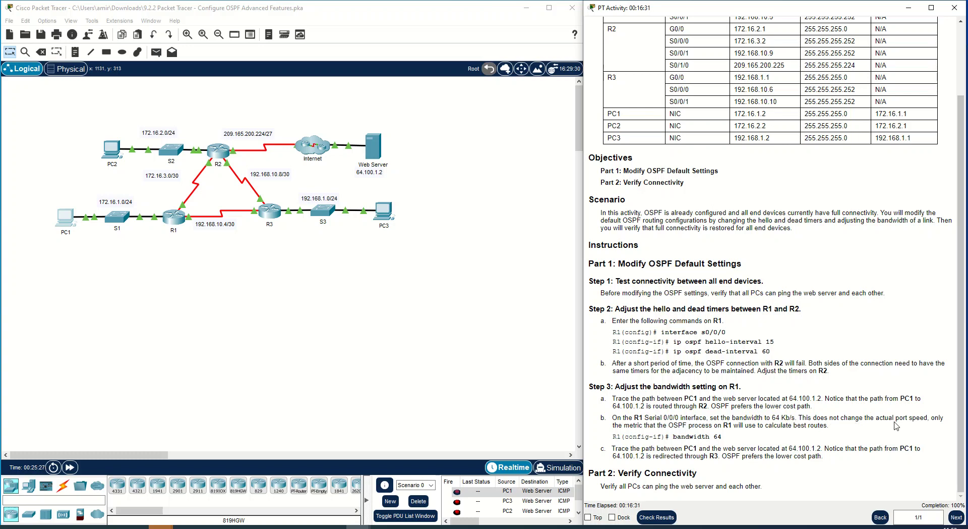
{"action": "left_click_drag", "start_coordinate": [930, 418], "coordinate": [800, 413]}
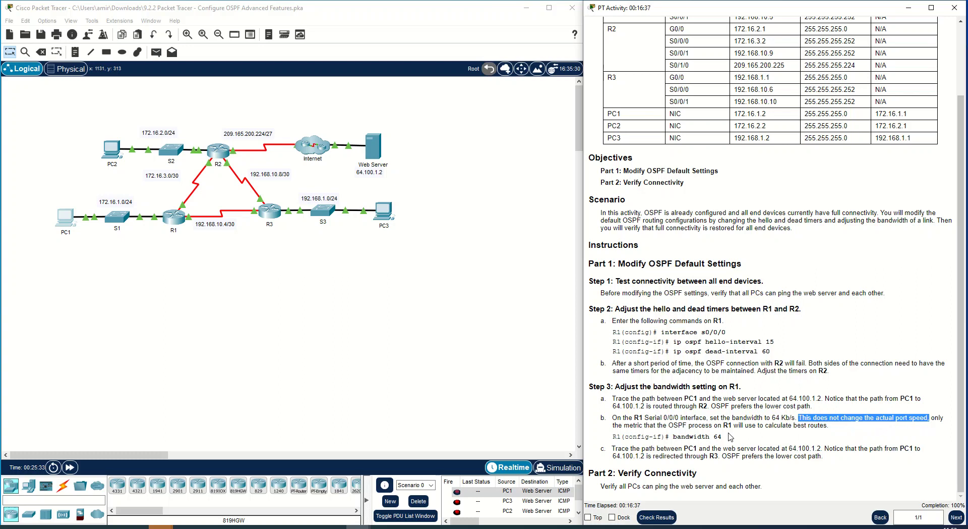
{"action": "left_click_drag", "start_coordinate": [614, 426], "coordinate": [826, 431]}
{"action": "left_click", "coordinate": [780, 448]}
{"action": "left_click_drag", "start_coordinate": [614, 449], "coordinate": [707, 457]}
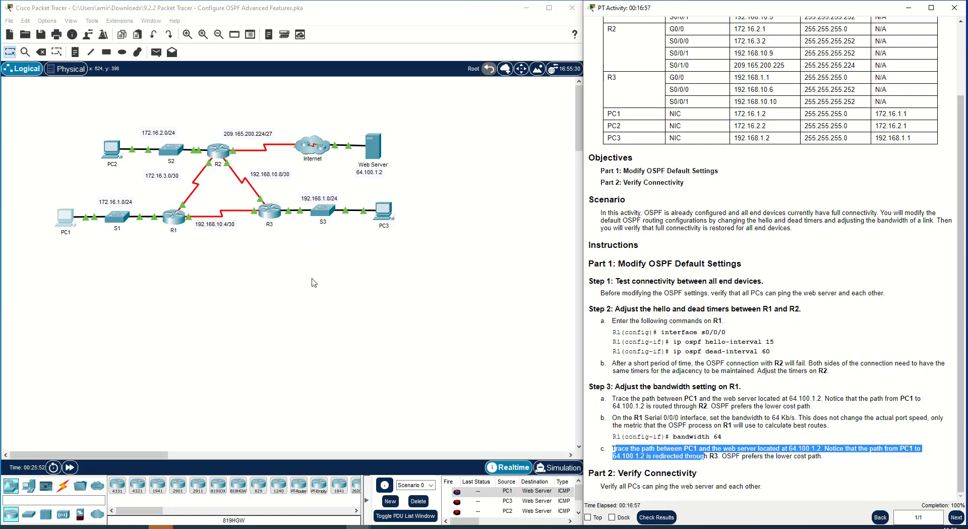
- Check R1's command line, and reexamine the second hop of PC1's latest trace to 64.100.1.2
{"action": "left_click", "coordinate": [171, 223]}
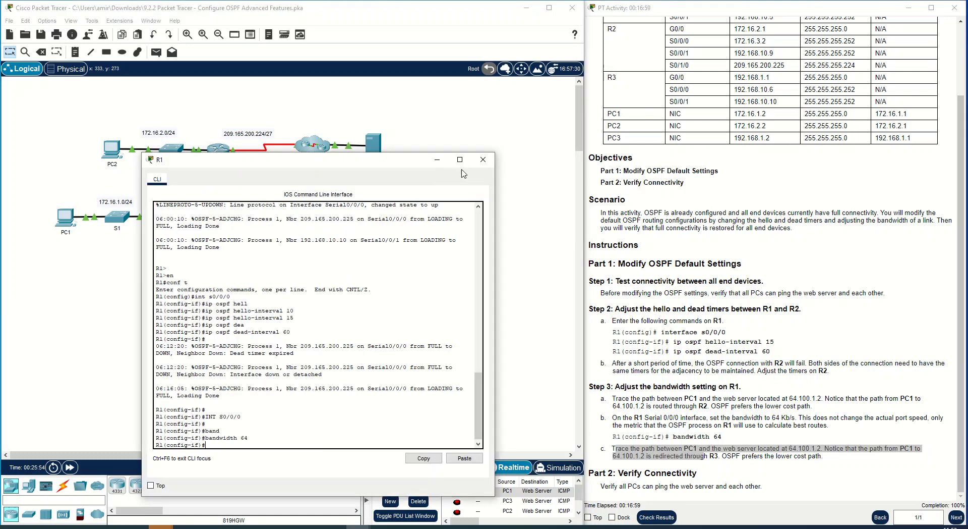
{"action": "left_click", "coordinate": [483, 159]}
{"action": "left_click", "coordinate": [67, 220]}
{"action": "left_click", "coordinate": [494, 176]}
{"action": "left_click_drag", "start_coordinate": [492, 369], "coordinate": [309, 372]}
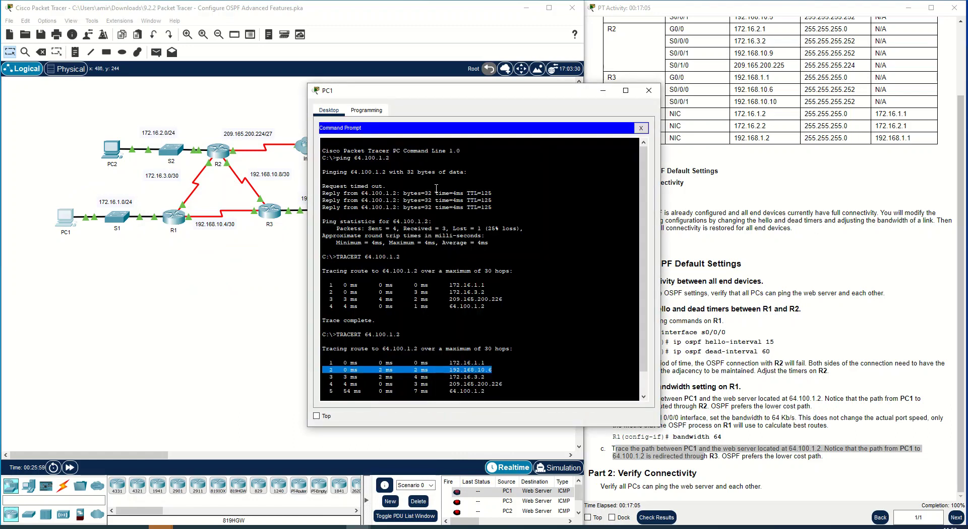
{"action": "left_click", "coordinate": [603, 91]}
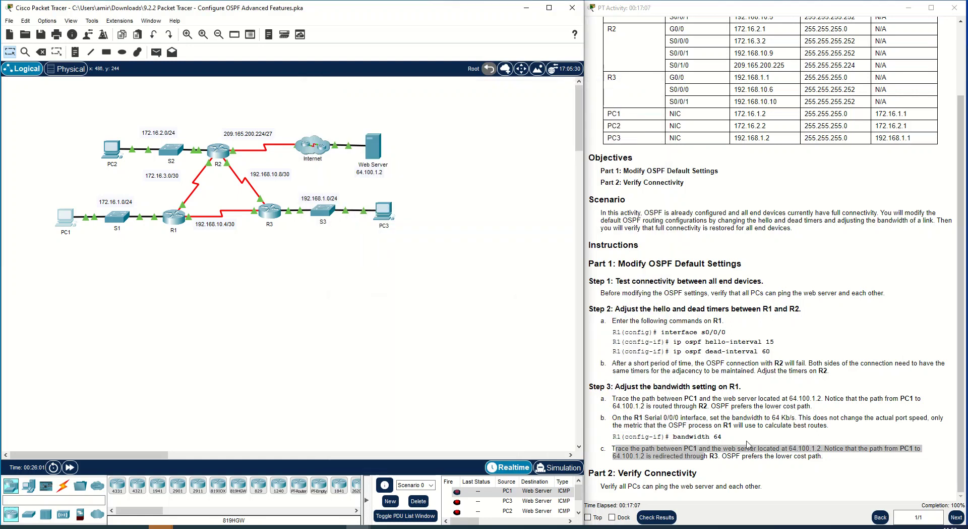
- Read the closing Step 3 note on OSPF path cost and the Part 2 connectivity instruction
{"action": "left_click", "coordinate": [723, 459]}
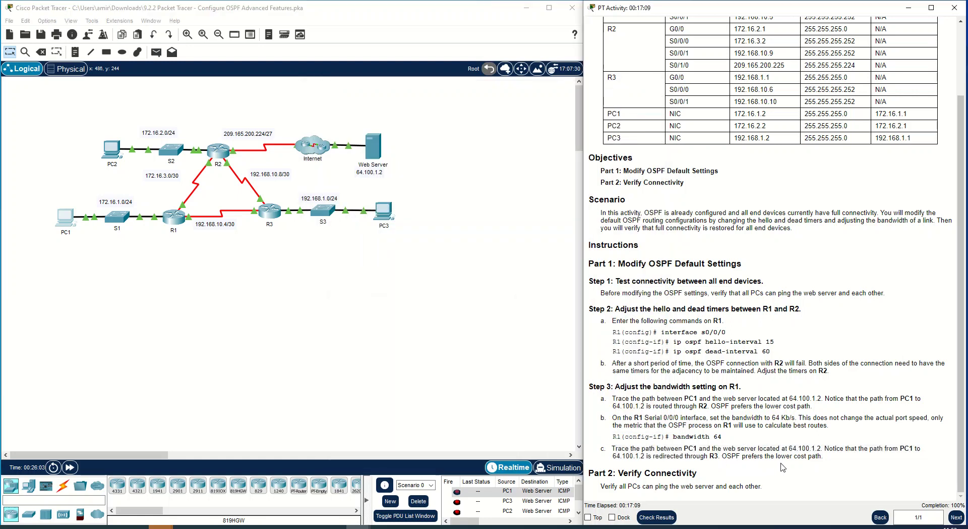
{"action": "left_click_drag", "start_coordinate": [822, 457], "coordinate": [731, 456]}
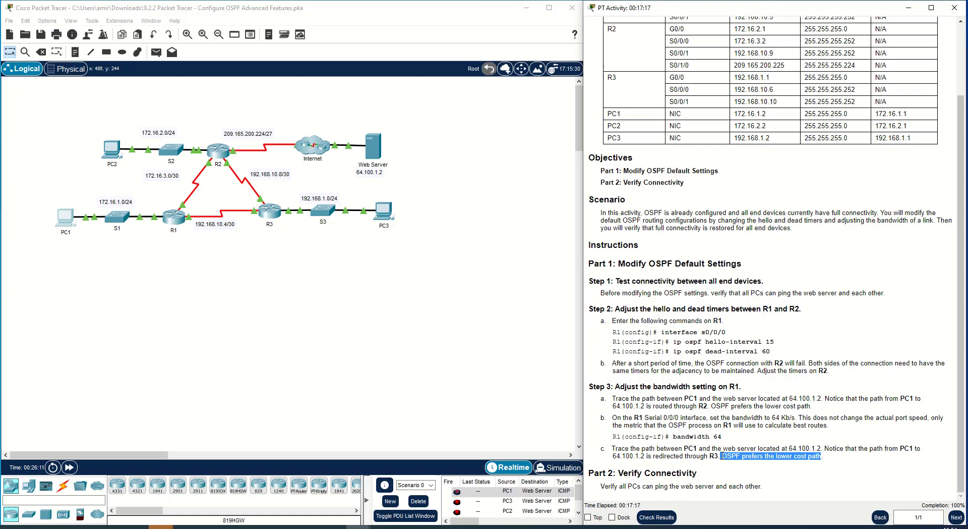
{"action": "left_click", "coordinate": [690, 497]}
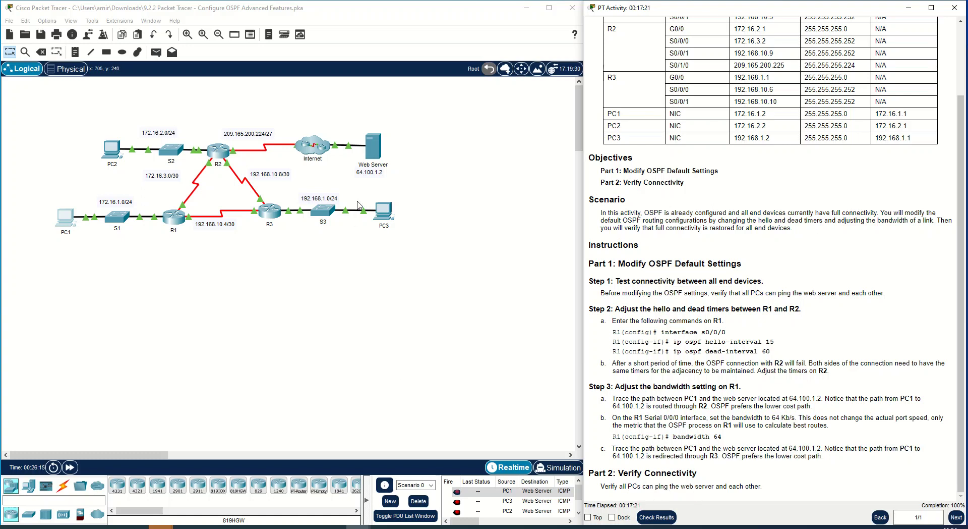
- Repeat the ping to the web server at 64.100.1.2 from PC1 and close its window
{"action": "left_click", "coordinate": [69, 223]}
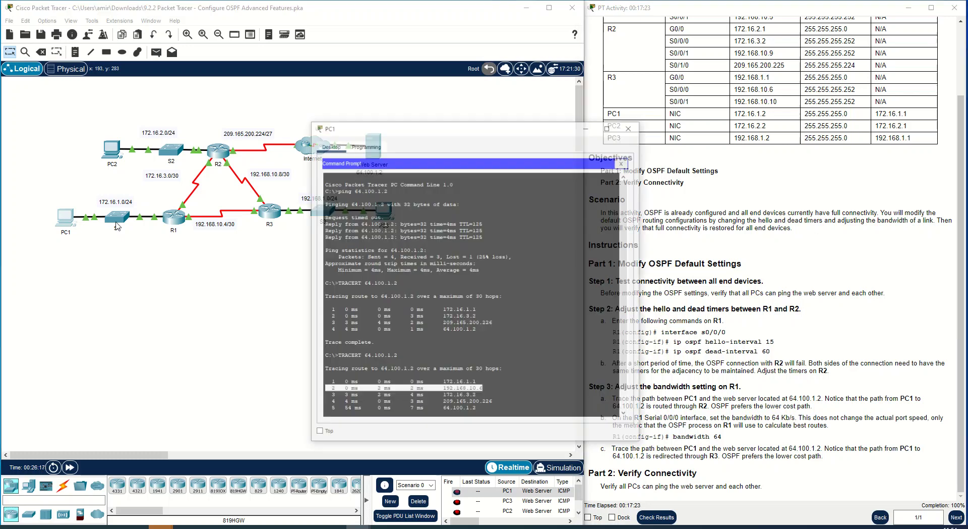
{"action": "left_click", "coordinate": [398, 347]}
{"action": "key", "text": "Up"}
{"action": "key", "text": "Up"}
{"action": "key", "text": "Return"}
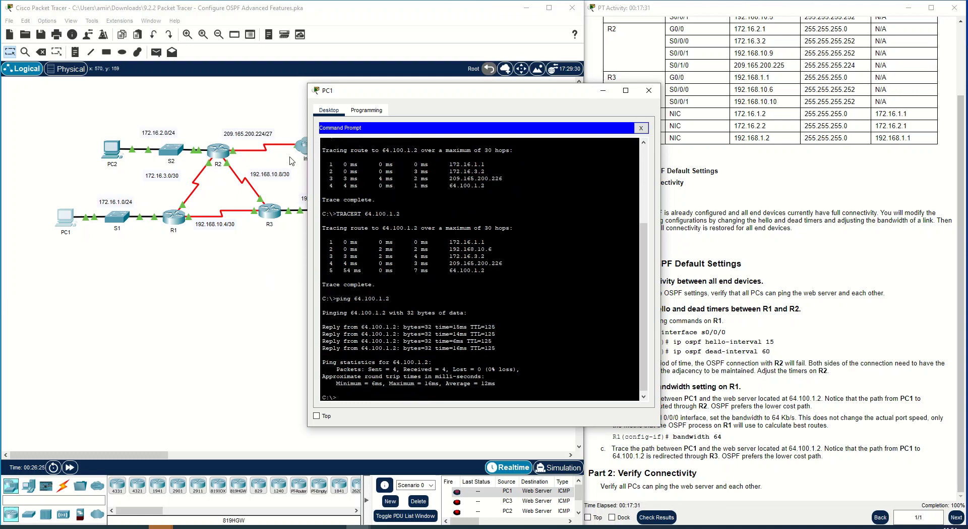
{"action": "left_click", "coordinate": [649, 91]}
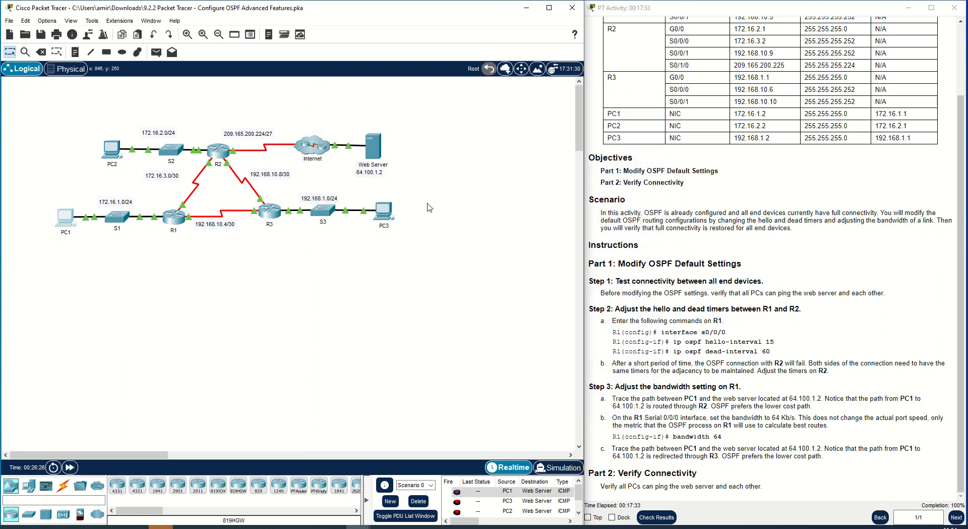
- Close PC3's IP configuration and open its command prompt
{"action": "left_click", "coordinate": [380, 216]}
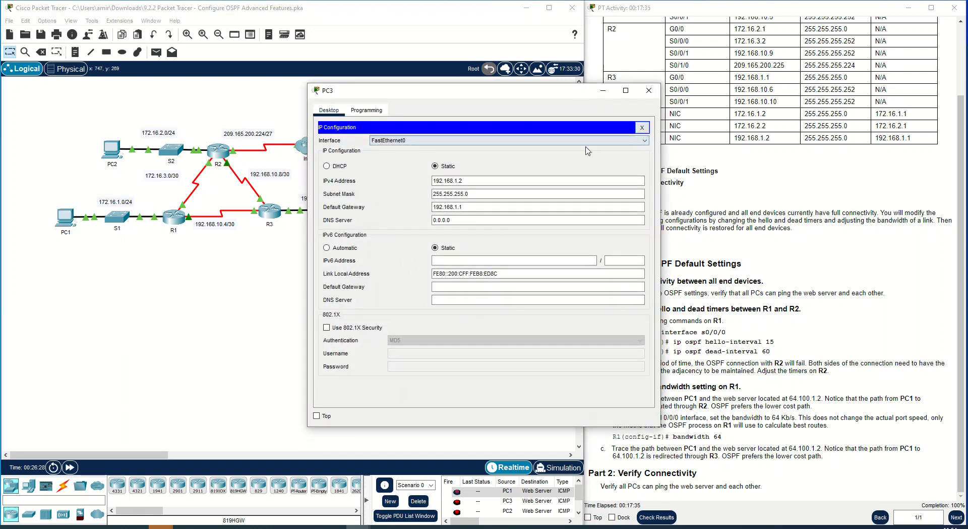
{"action": "left_click", "coordinate": [648, 128]}
{"action": "left_click", "coordinate": [544, 150]}
- Ping PC3 at 192.168.1.2 twice from PC2's command prompt, interrupting each run
{"action": "left_click", "coordinate": [112, 149]}
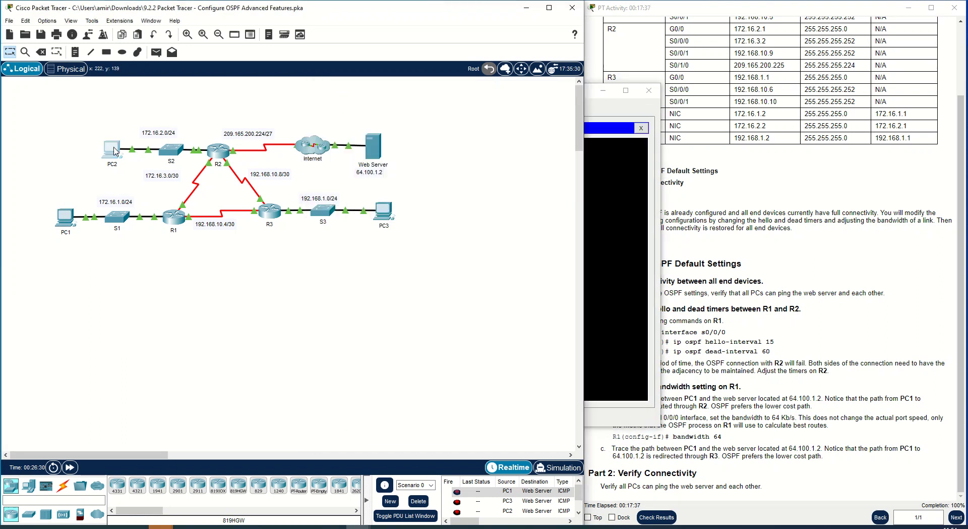
{"action": "left_click", "coordinate": [538, 159]}
{"action": "key", "text": "Up"}
{"action": "key", "text": "Return"}
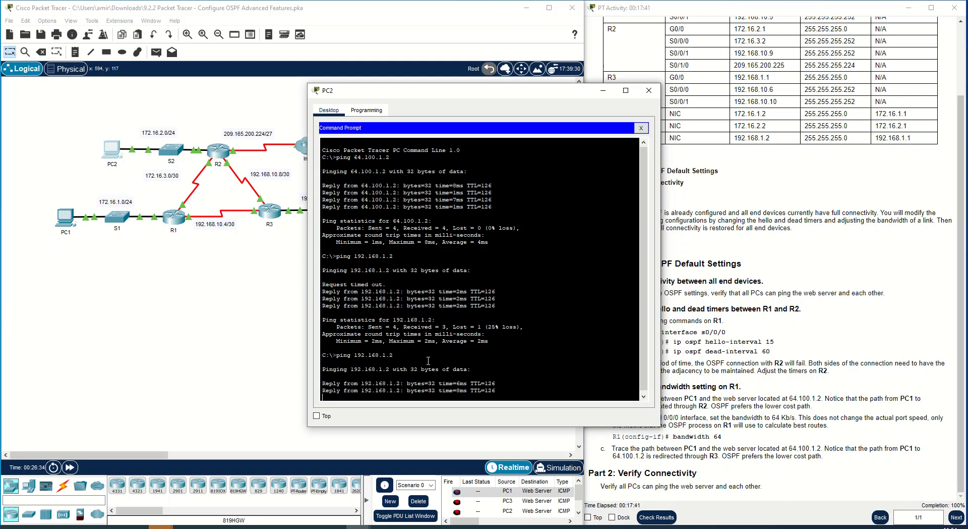
{"action": "key", "text": "ctrl+c"}
{"action": "key", "text": "Up"}
{"action": "key", "text": "Return"}
{"action": "key", "text": "ctrl+c"}
- Ping the web server at 64.100.1.2 from PC2, and close the PC2 and PC3 windows
{"action": "type", "text": "ping 64.100.1.2"}
{"action": "key", "text": "Return"}
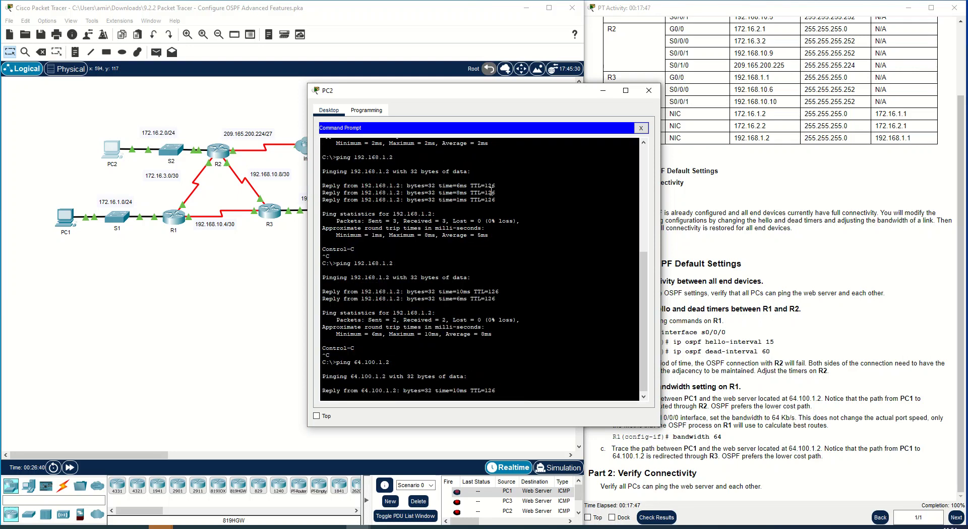
{"action": "left_click", "coordinate": [649, 90]}
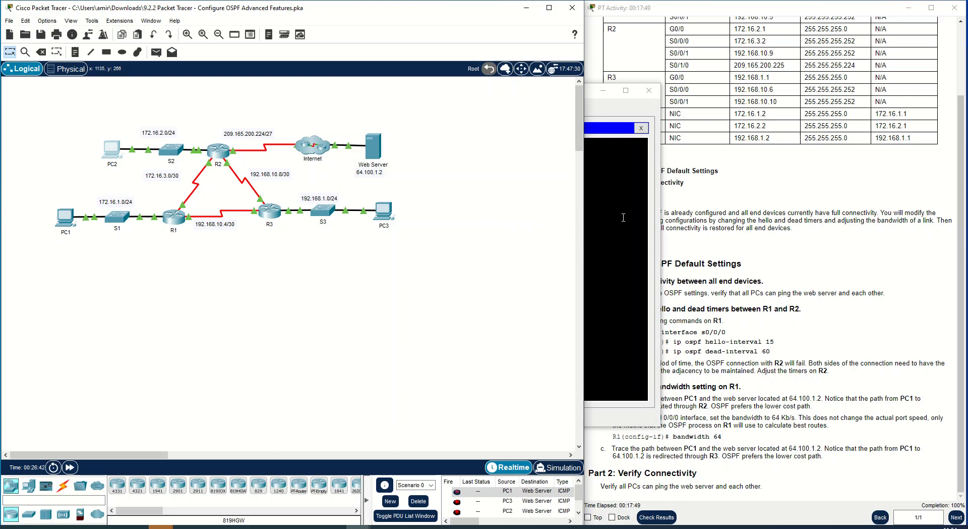
{"action": "left_click", "coordinate": [649, 91]}
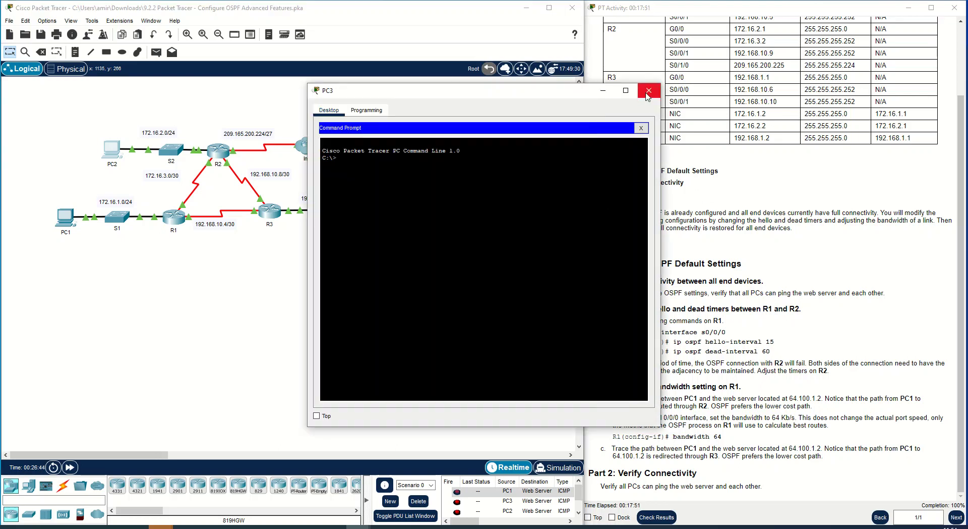
- Review the Part 1 instructions on OSPF default settings and the hello and dead timers between R1 and R2
{"action": "left_click_drag", "start_coordinate": [748, 263], "coordinate": [651, 273]}
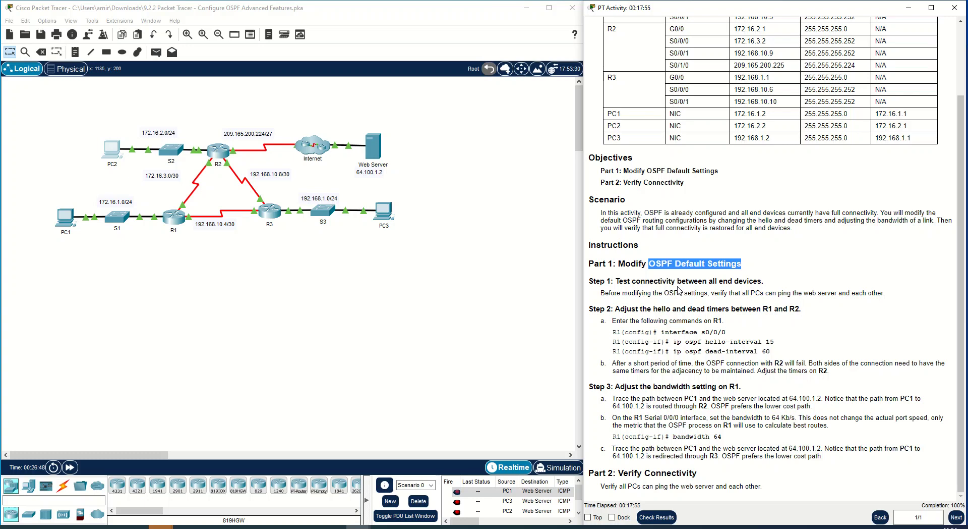
{"action": "scroll", "coordinate": [678, 277], "scroll_direction": "up", "scroll_amount": 3}
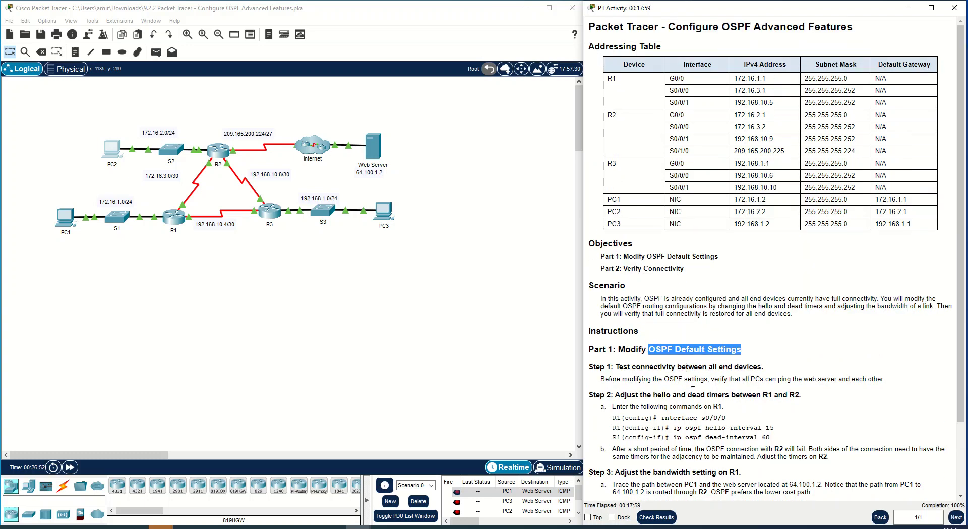
{"action": "left_click_drag", "start_coordinate": [689, 395], "coordinate": [799, 397]}
{"action": "left_click", "coordinate": [708, 424]}
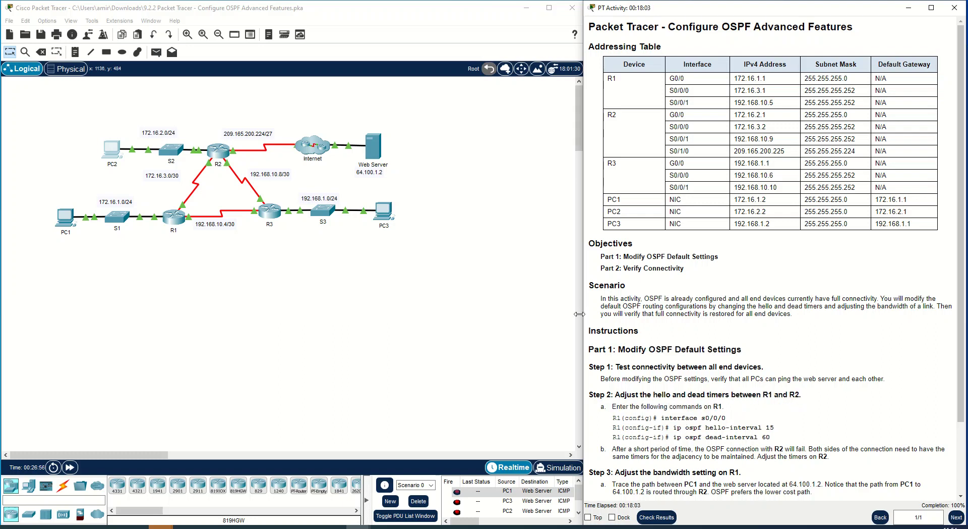